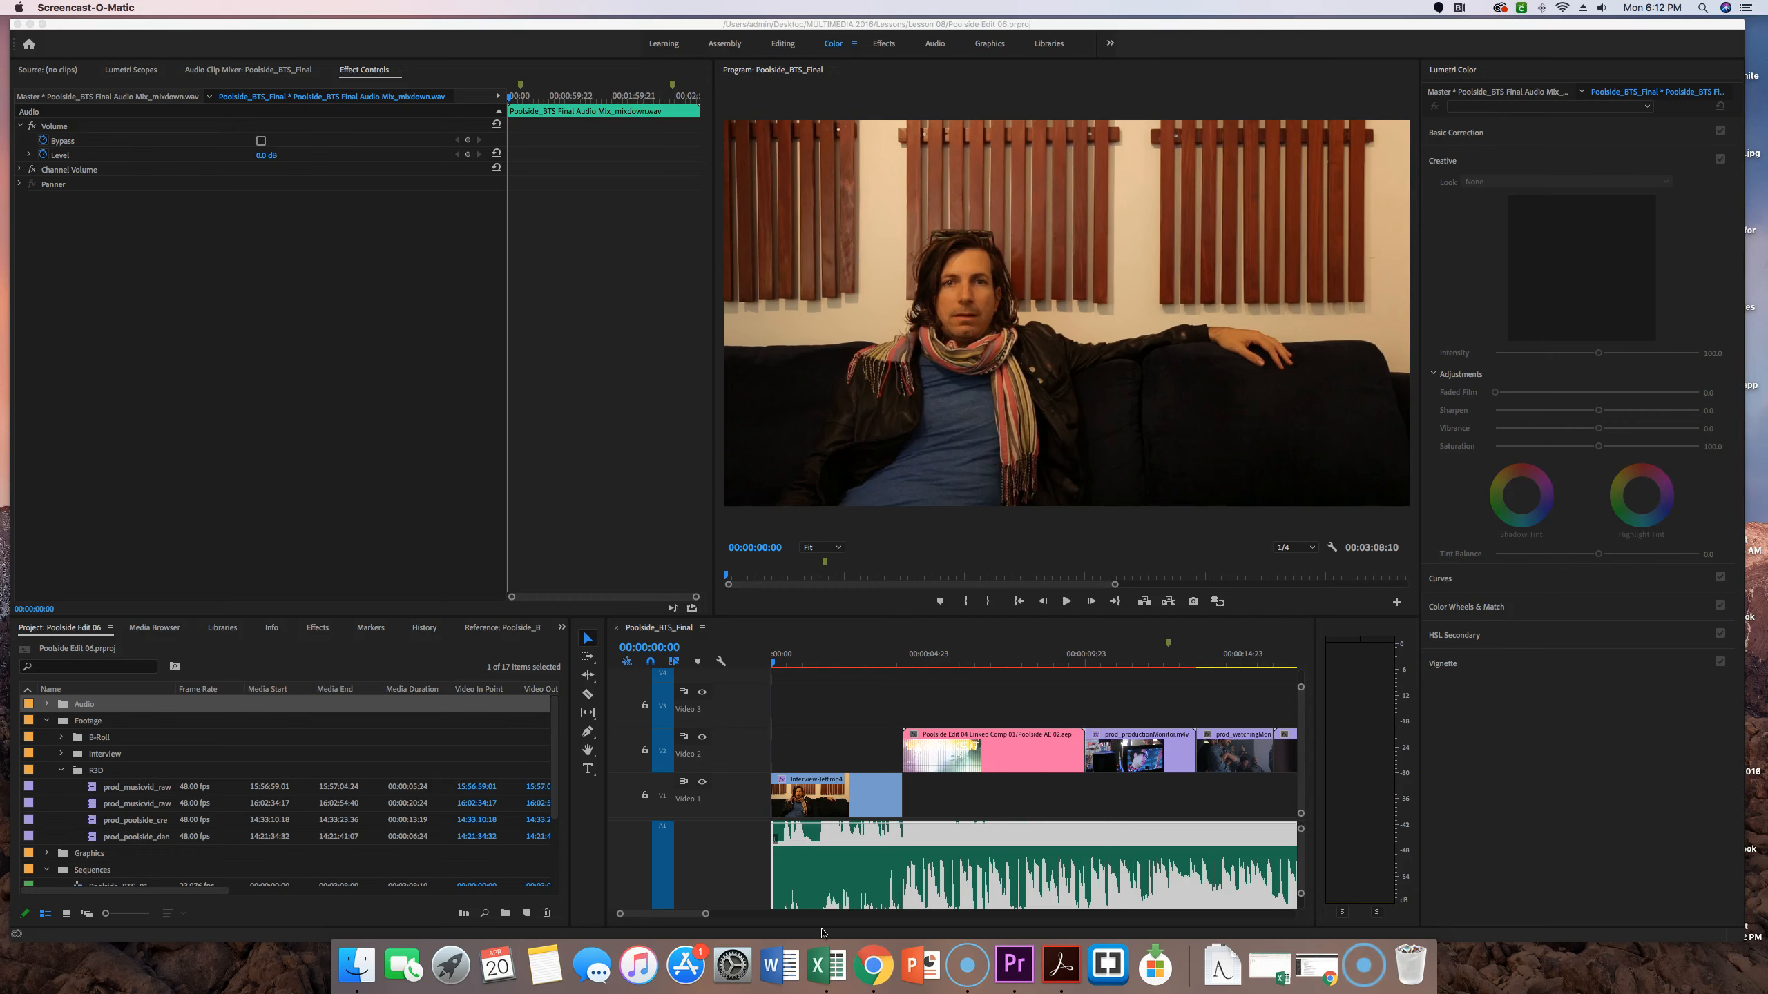
# Move the playhead of the Poolside_BTS_Final sequence to 00:02:26:05.
pyautogui.click(910, 804)
pyautogui.click(670, 650)
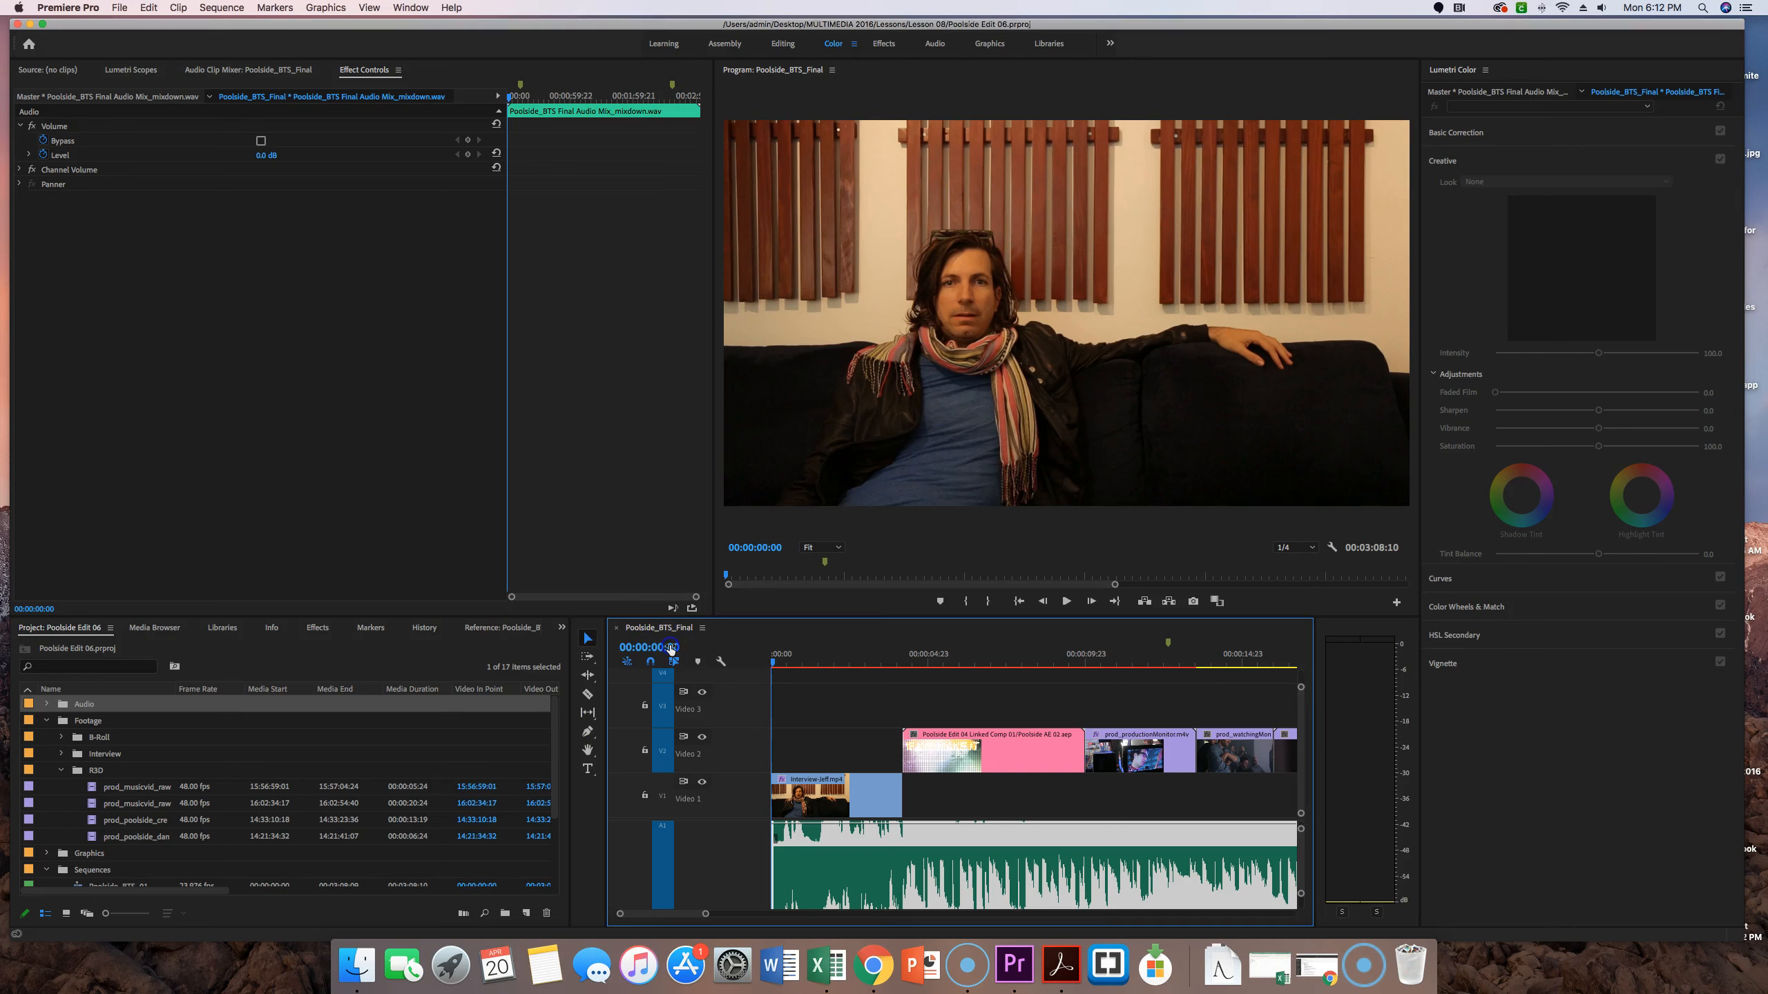
pyautogui.click(671, 650)
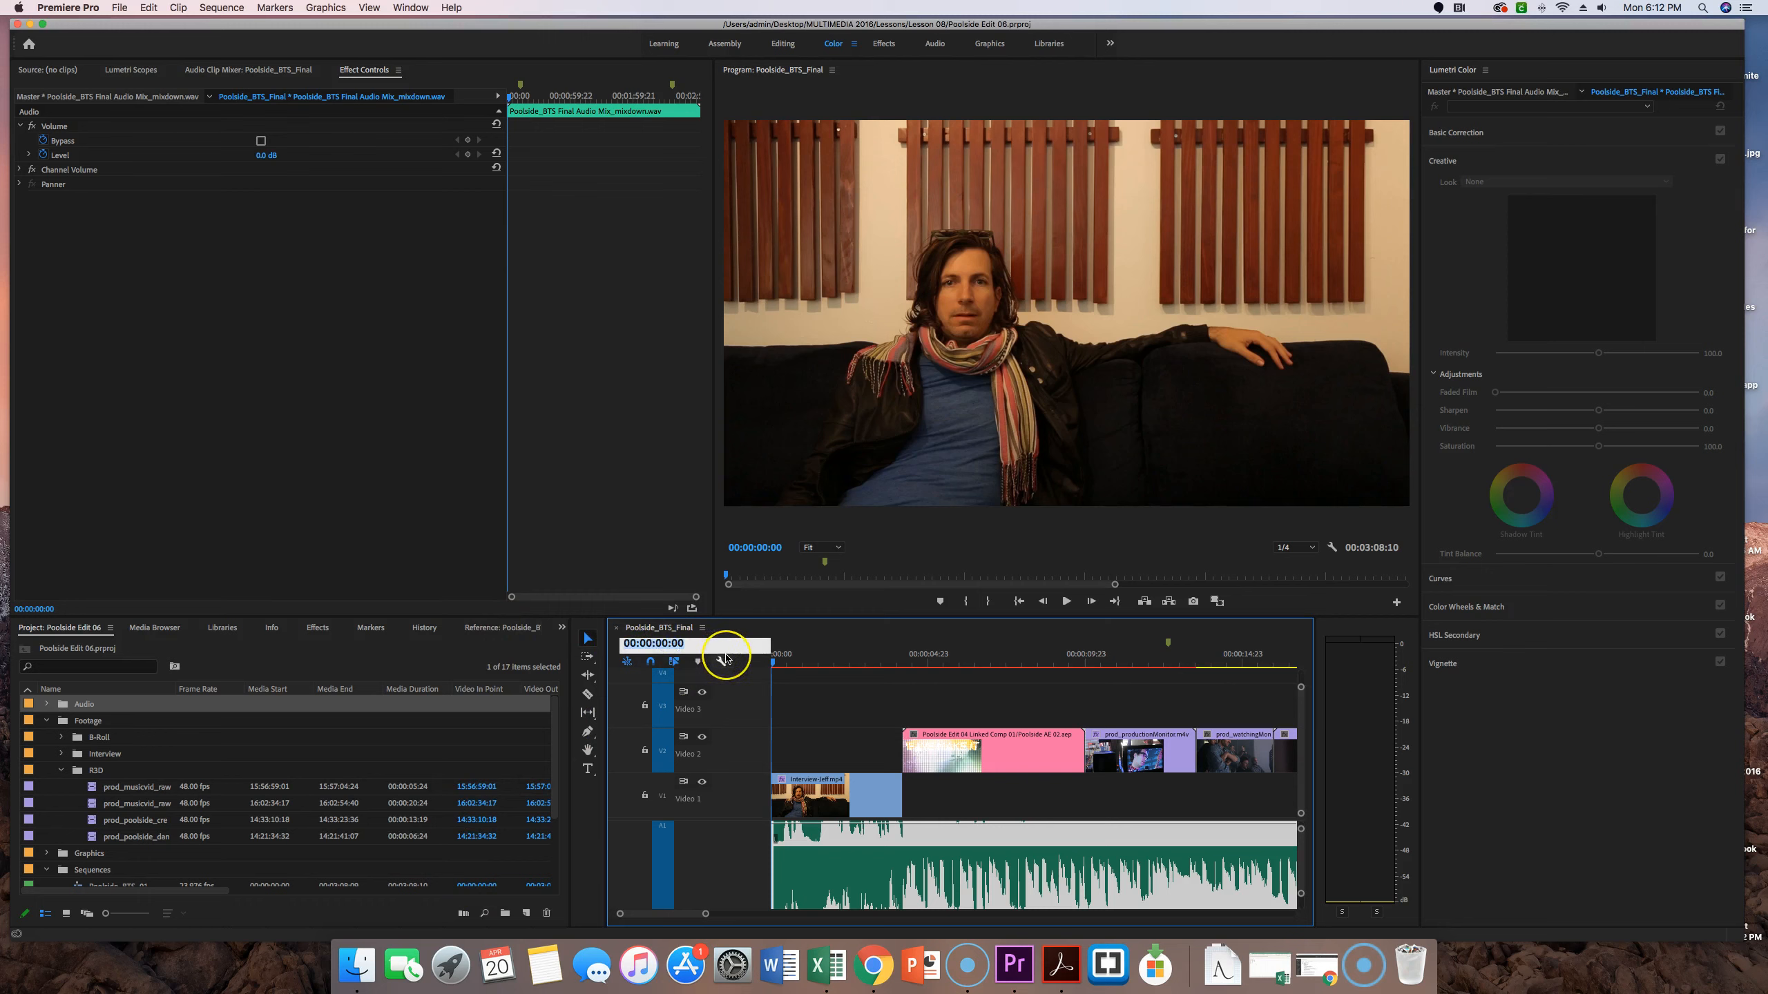
pyautogui.write('2:')
pyautogui.write('26:05')
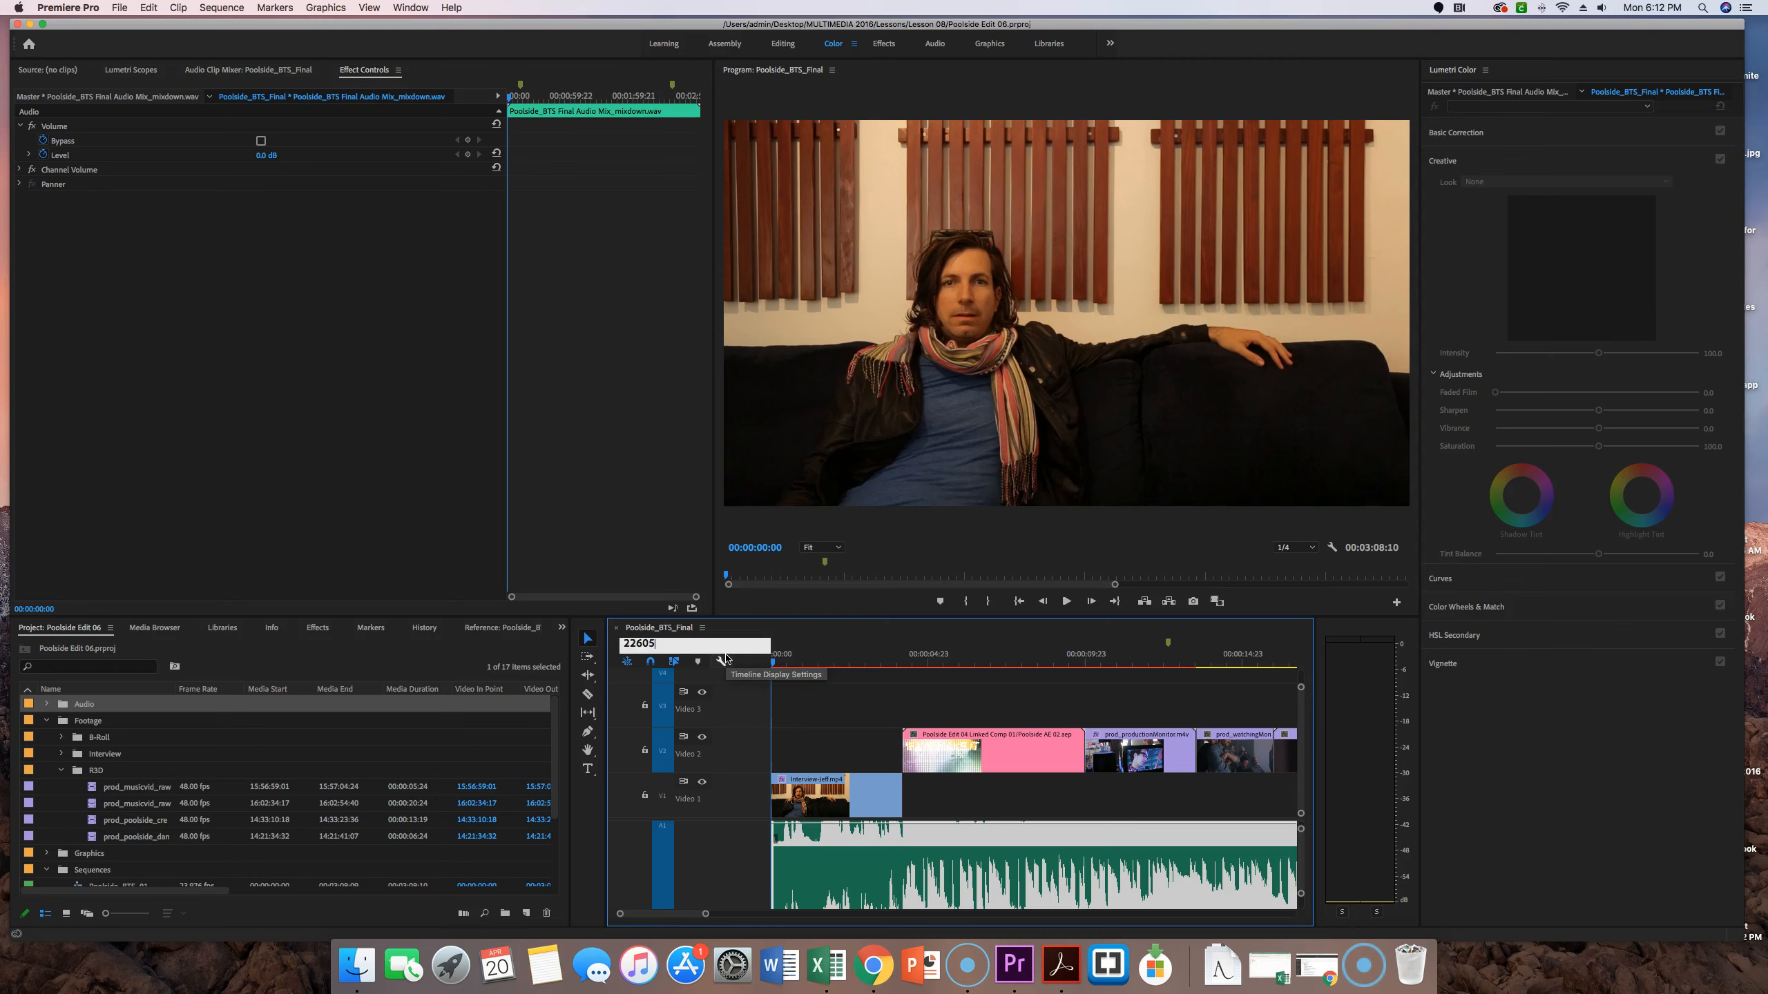
pyautogui.press('Return')
# Select the prod_musicvid_raw01.R3D clip at the playhead and reveal it in the project.
pyautogui.click(1102, 700)
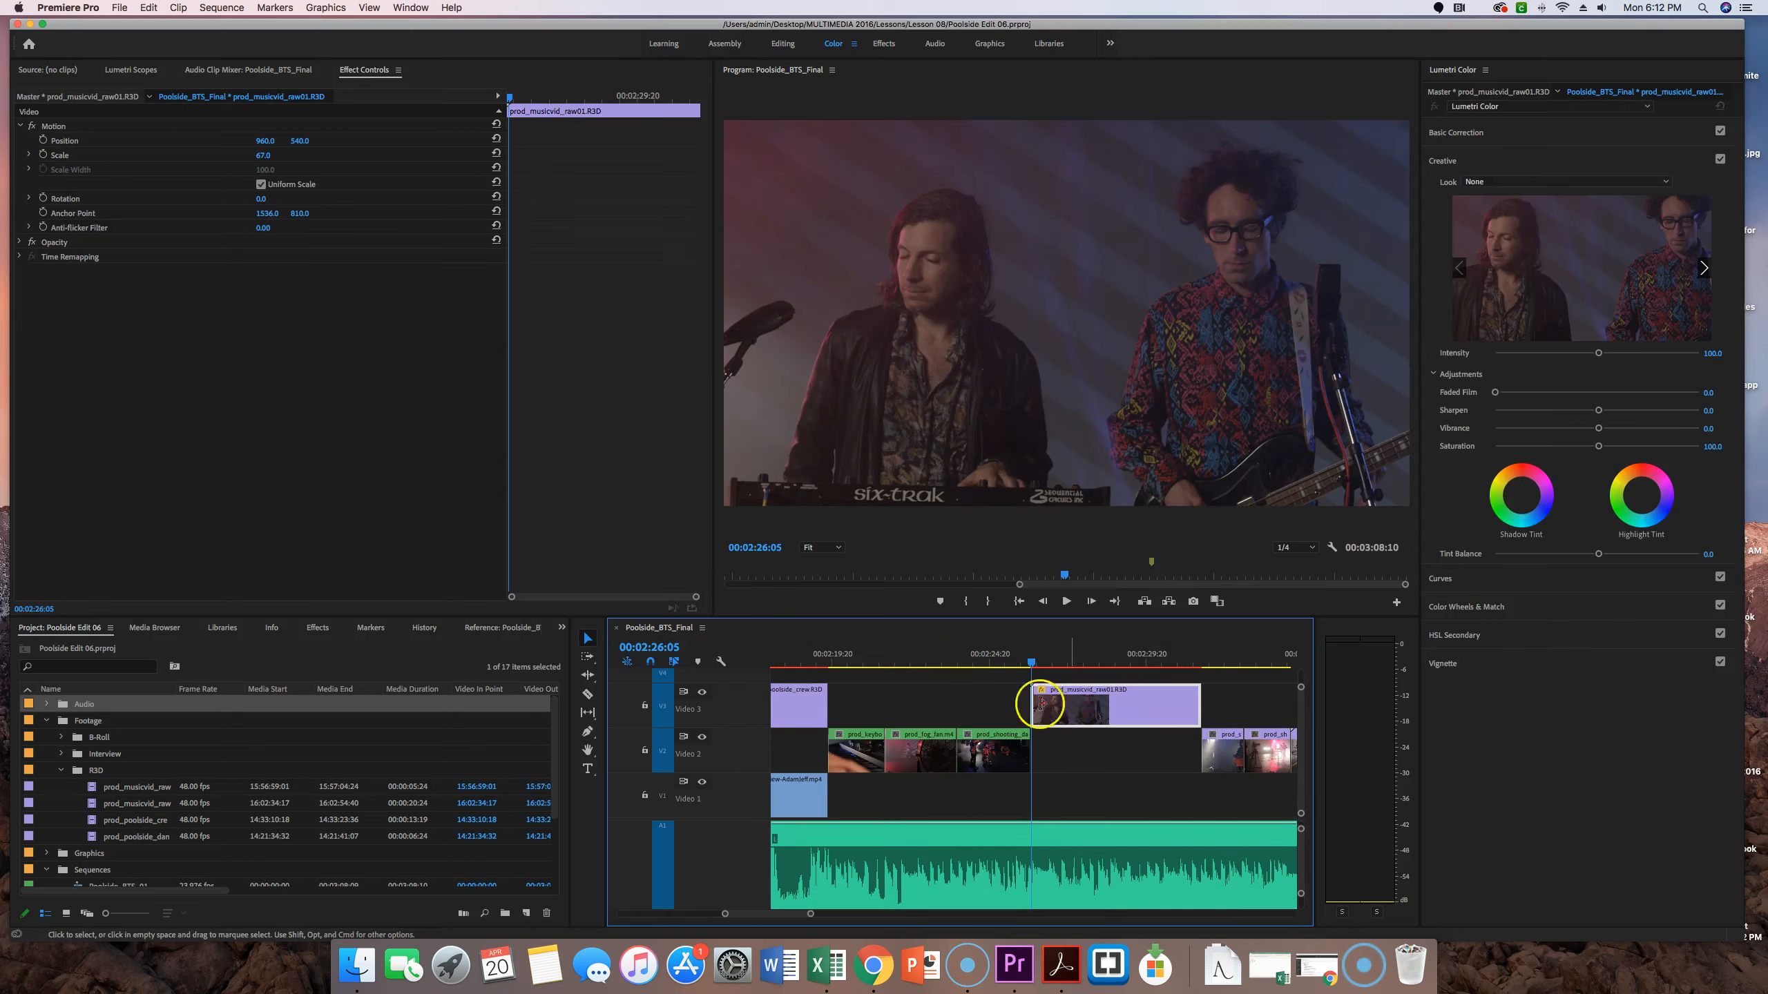
pyautogui.rightClick(1133, 705)
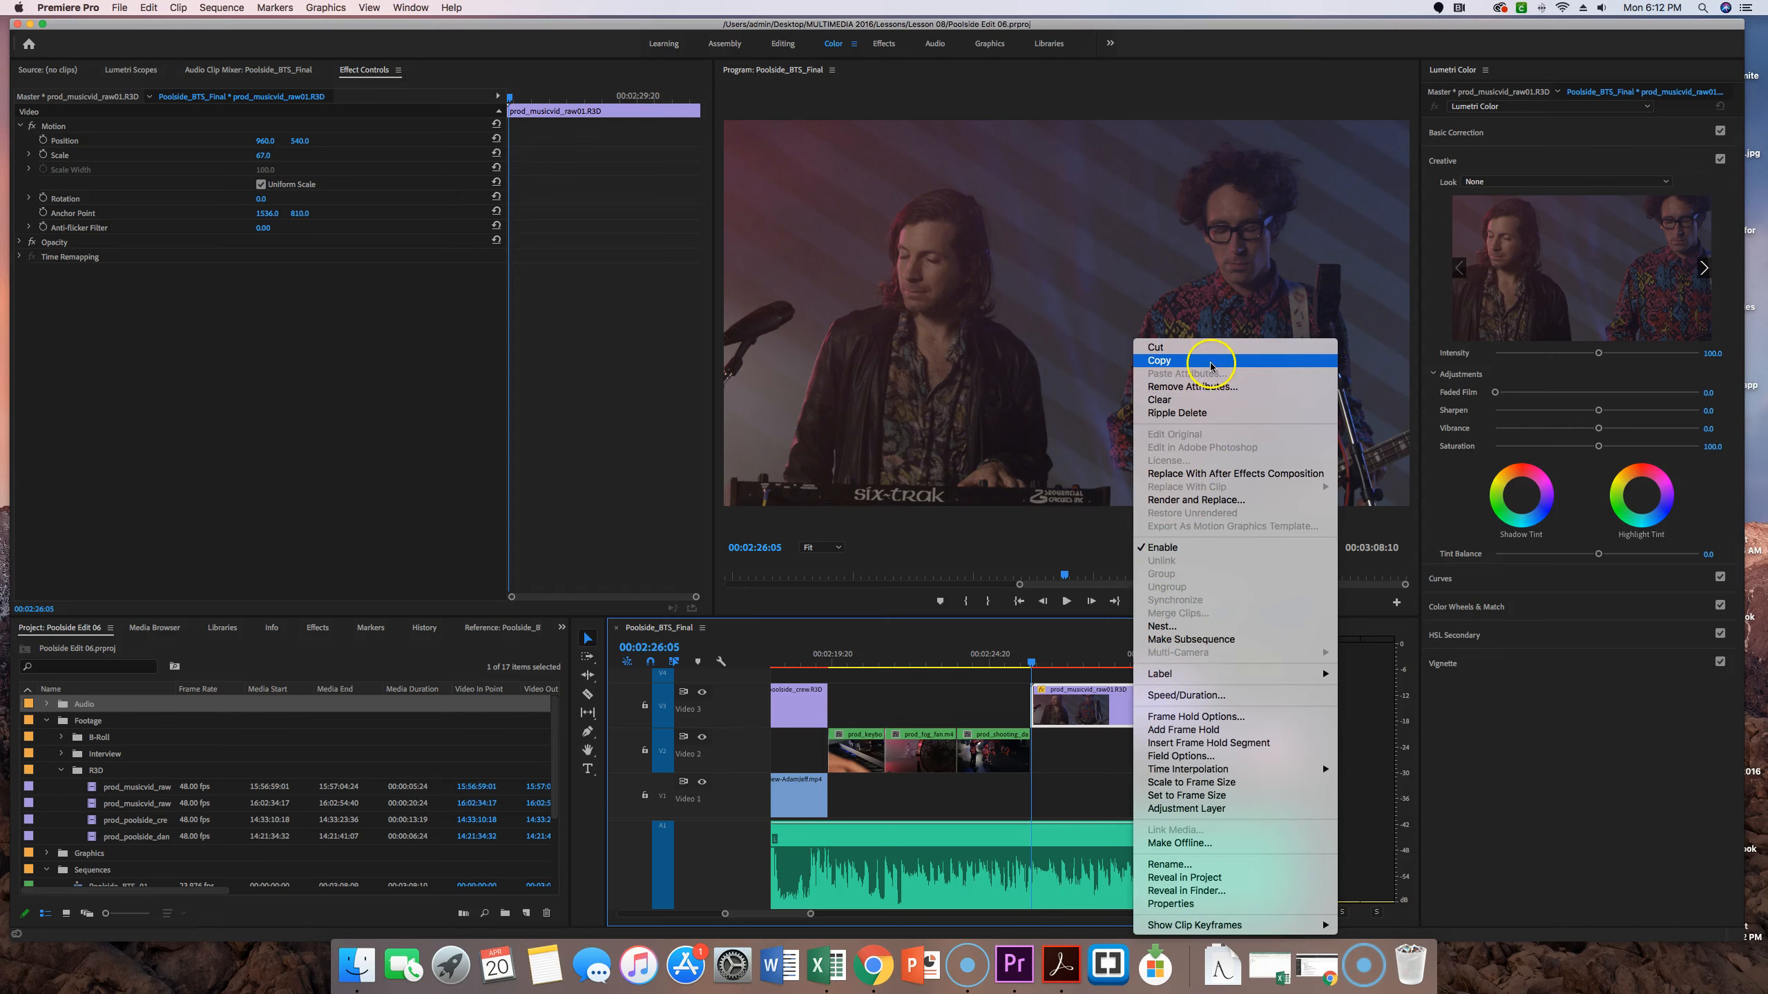
pyautogui.click(1157, 878)
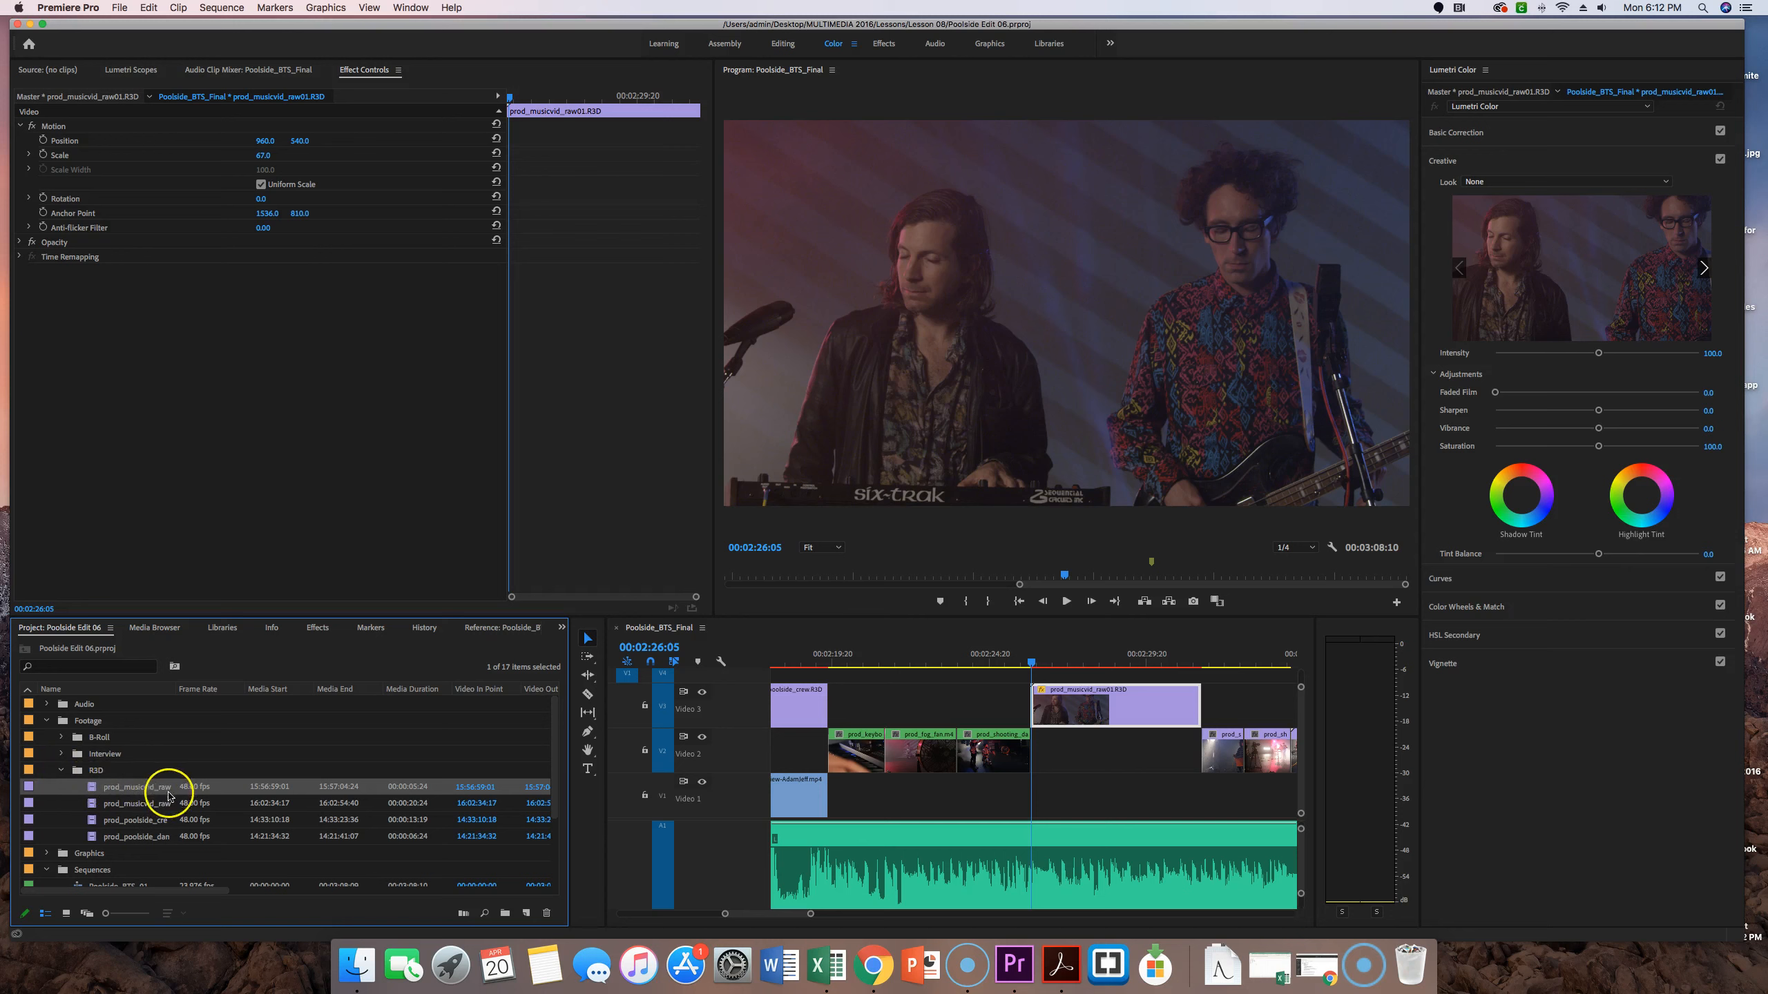
# Widen the project's Name column to show full file names and open the source settings of prod_musicvid_raw01.R3D.
pyautogui.moveTo(179, 688); pyautogui.dragTo(224, 688)
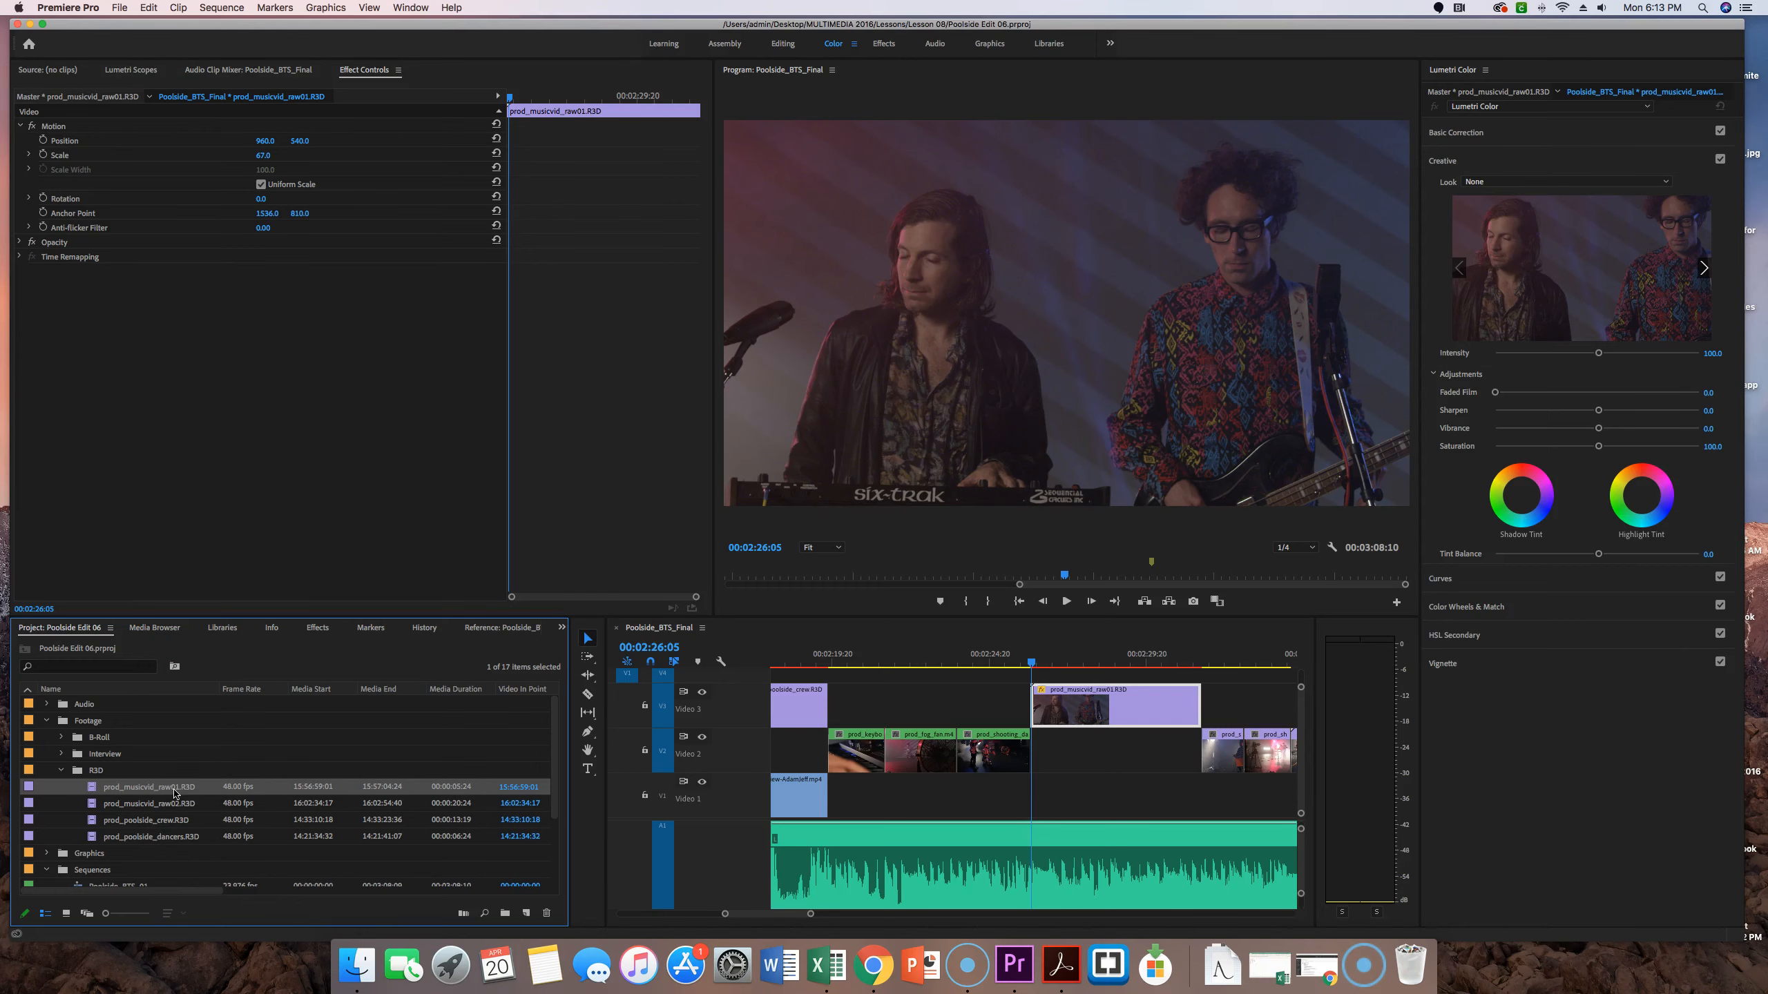
pyautogui.click(175, 789)
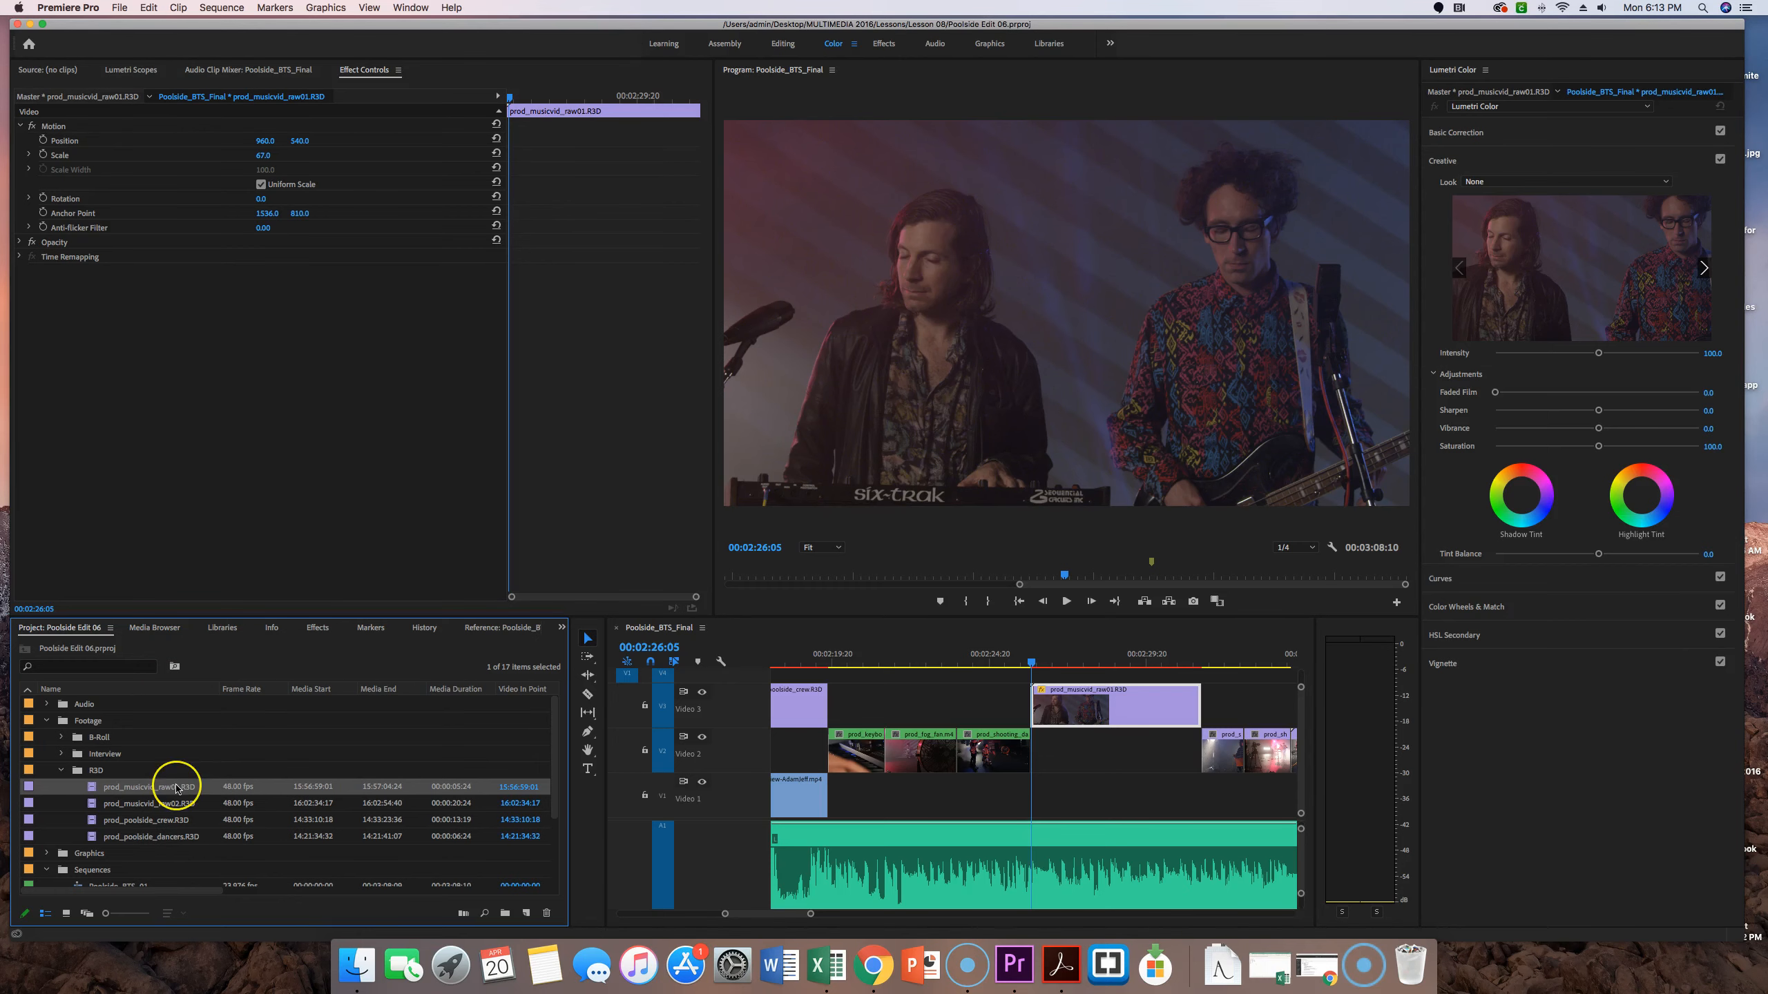
pyautogui.click(142, 792)
pyautogui.rightClick(142, 792)
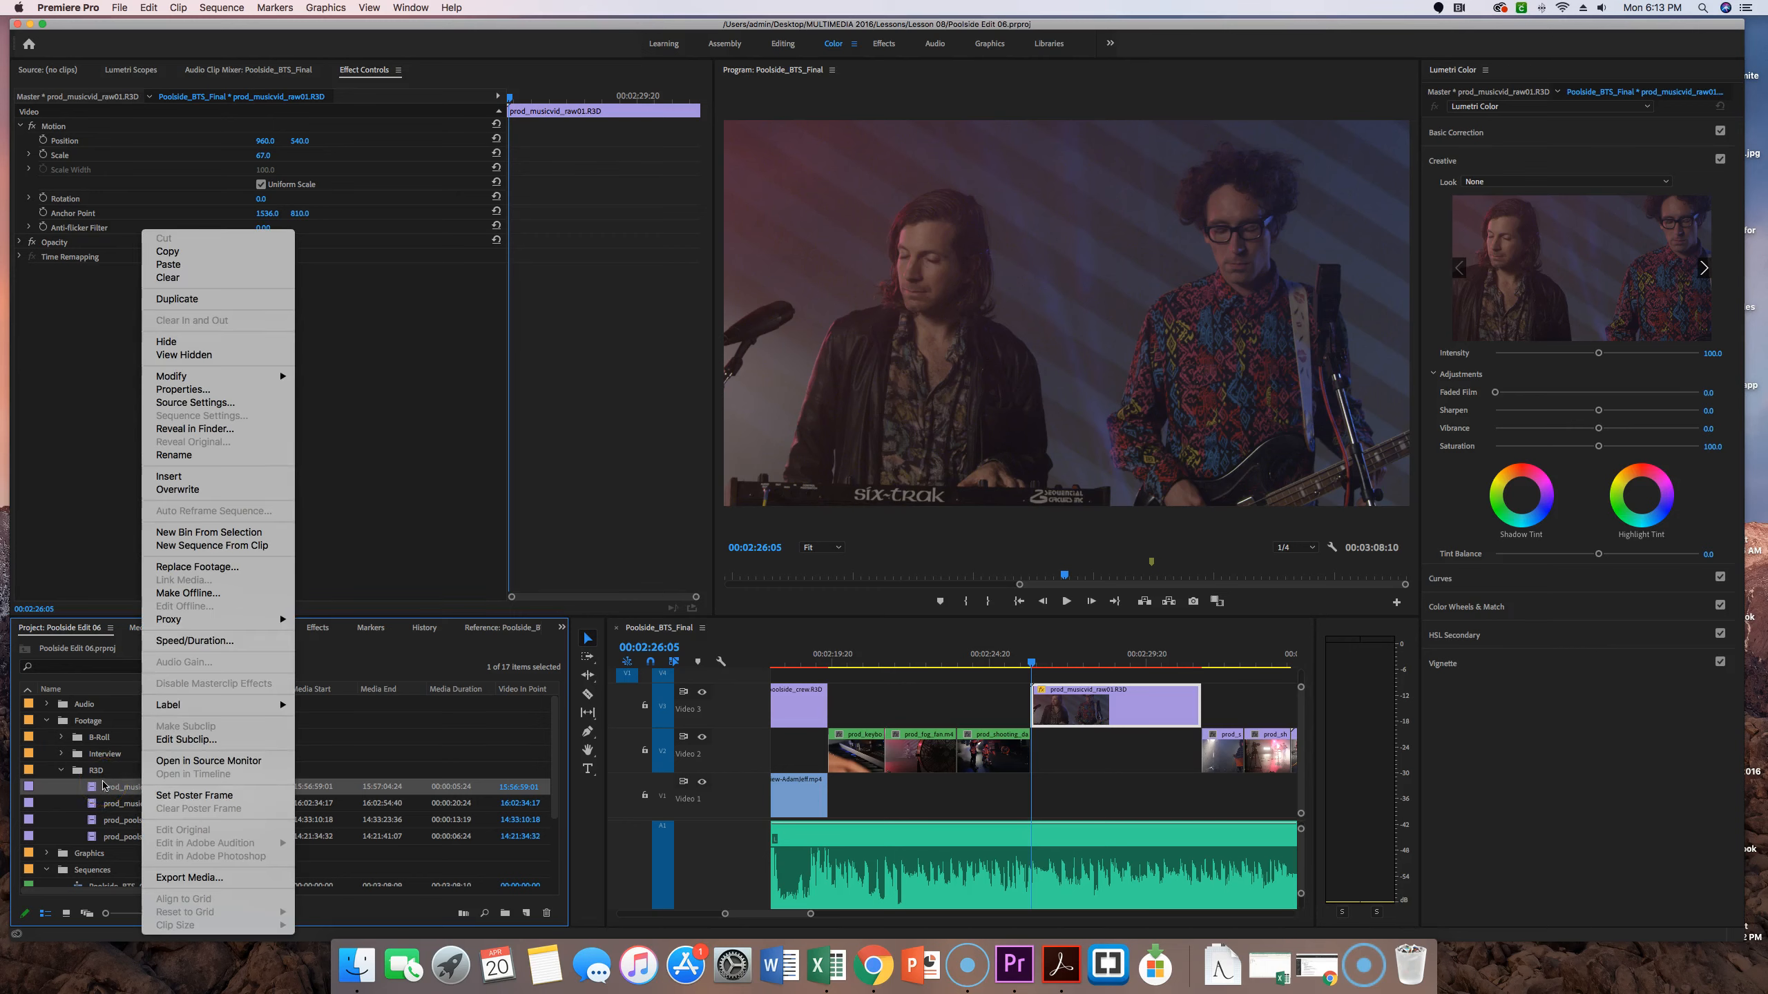
pyautogui.click(196, 404)
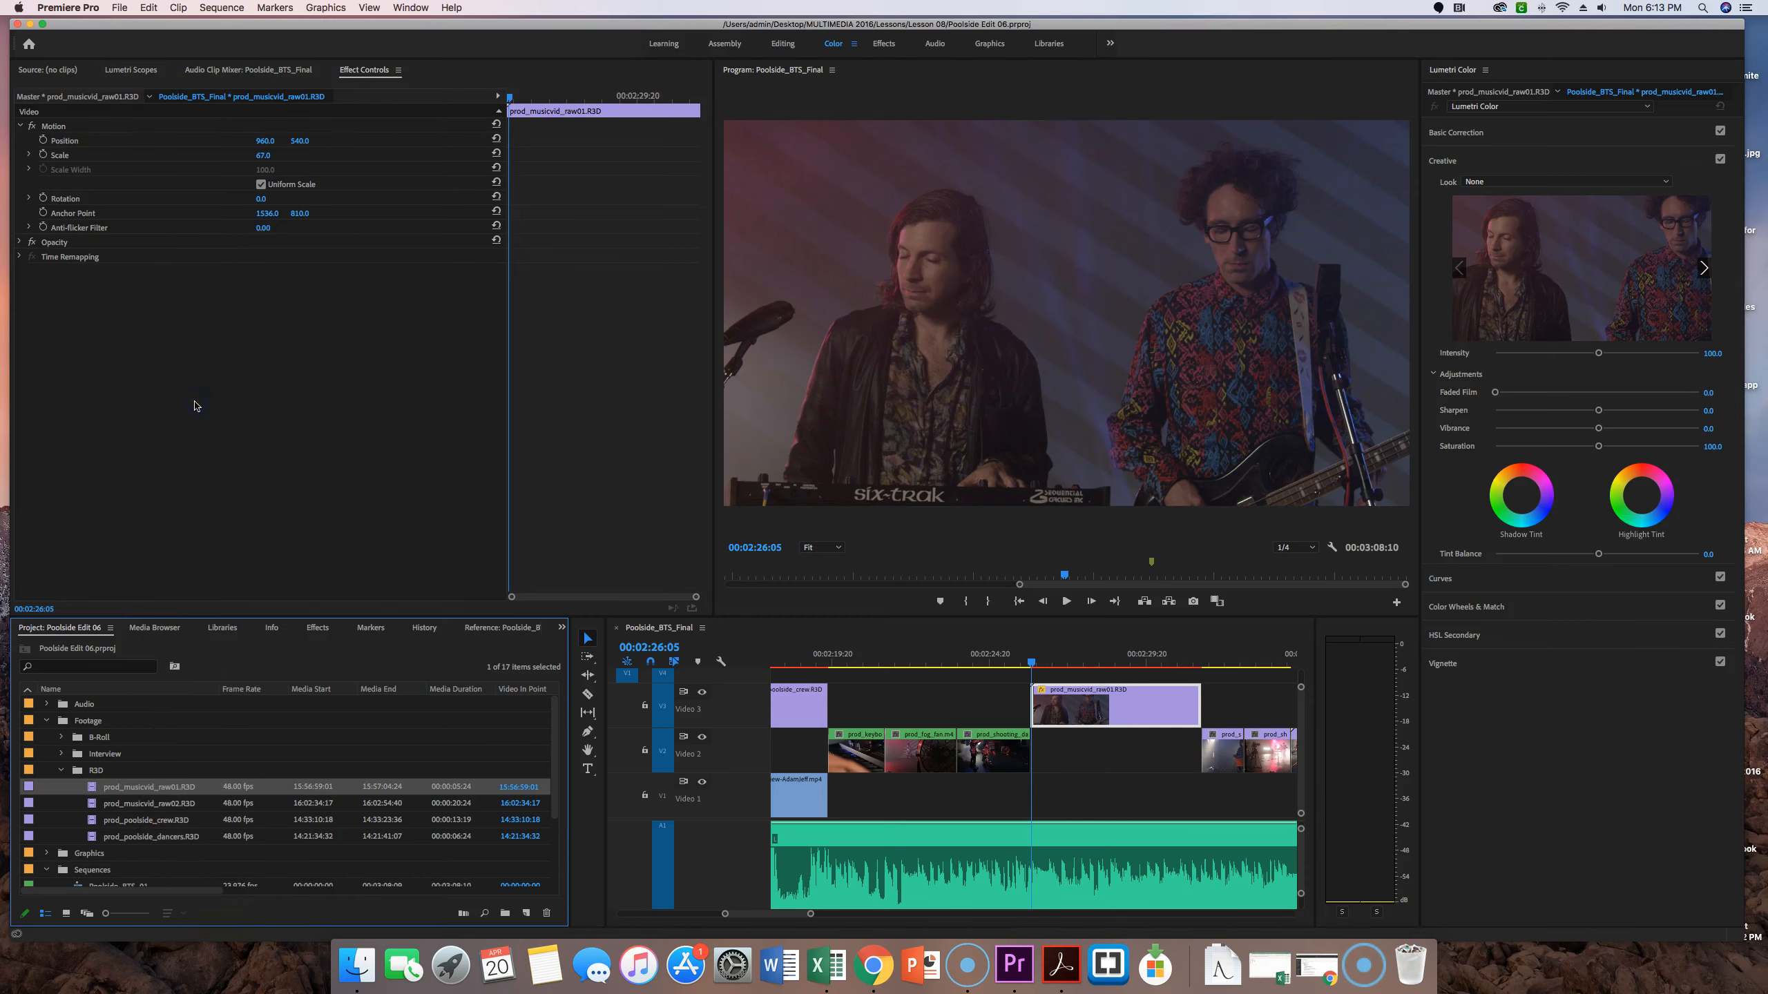
# Examine the RED R3D preset choices, keeping As Shot, and look over the Color Settings section.
pyautogui.moveTo(1145, 159); pyautogui.dragTo(1074, 133)
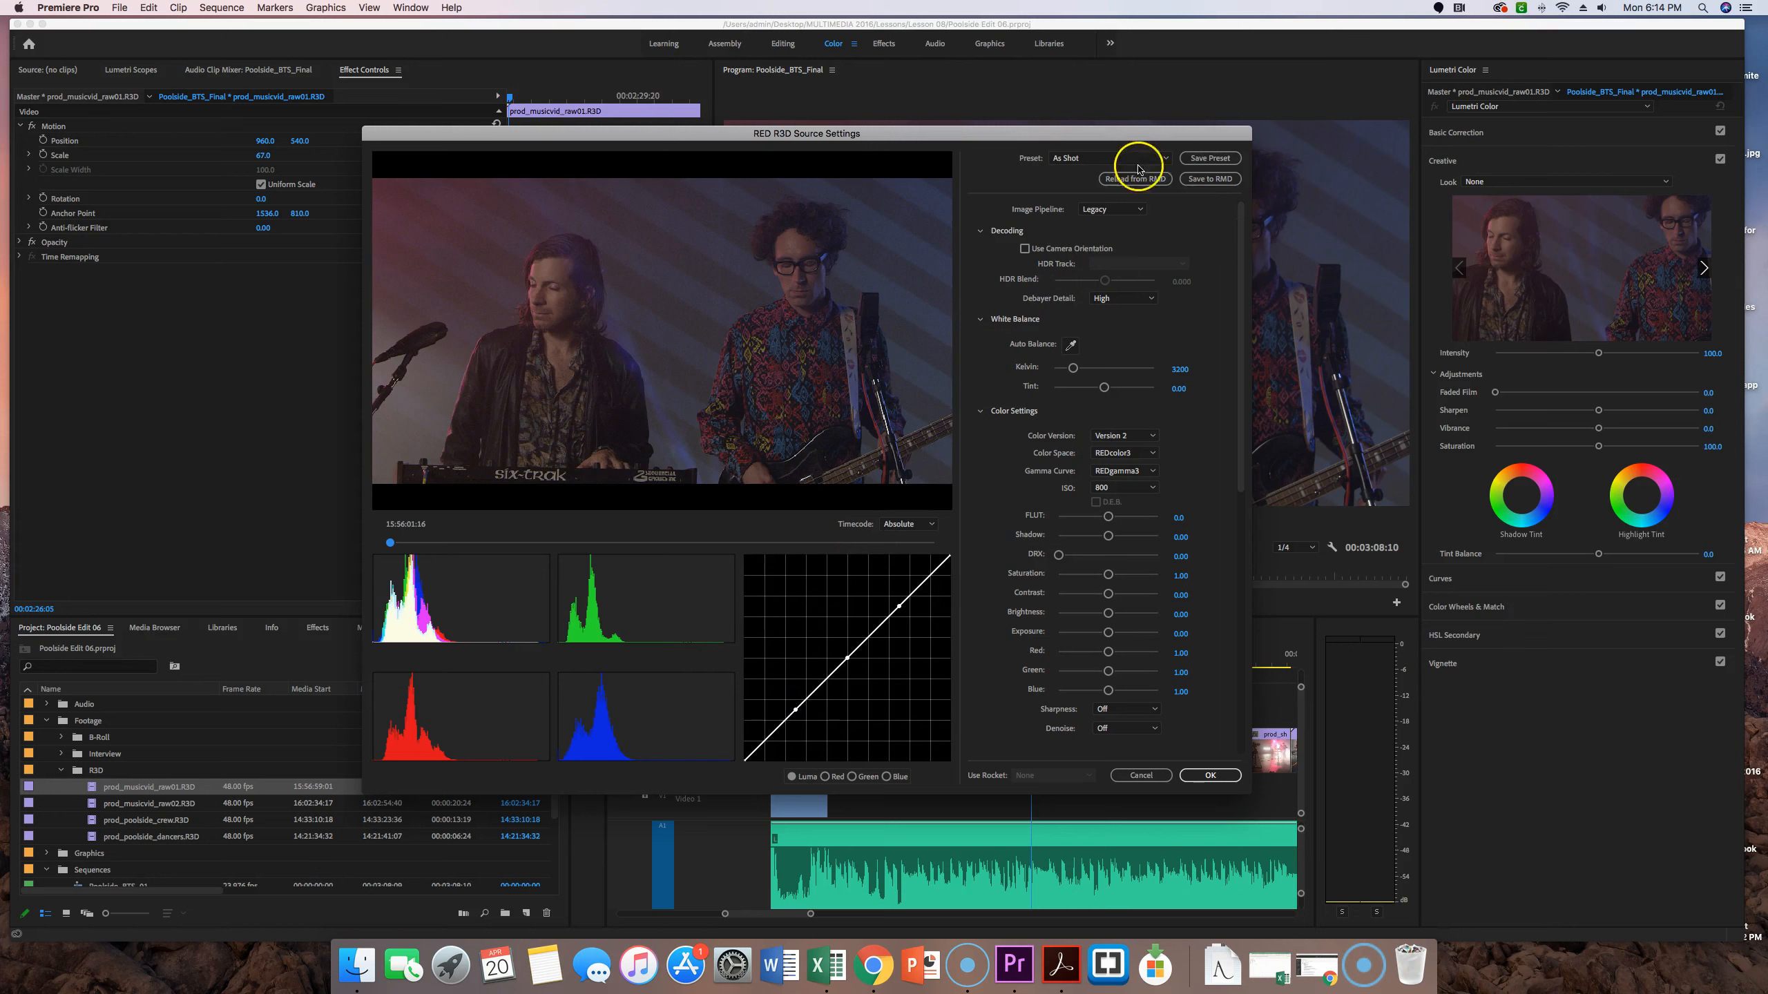
pyautogui.click(1165, 160)
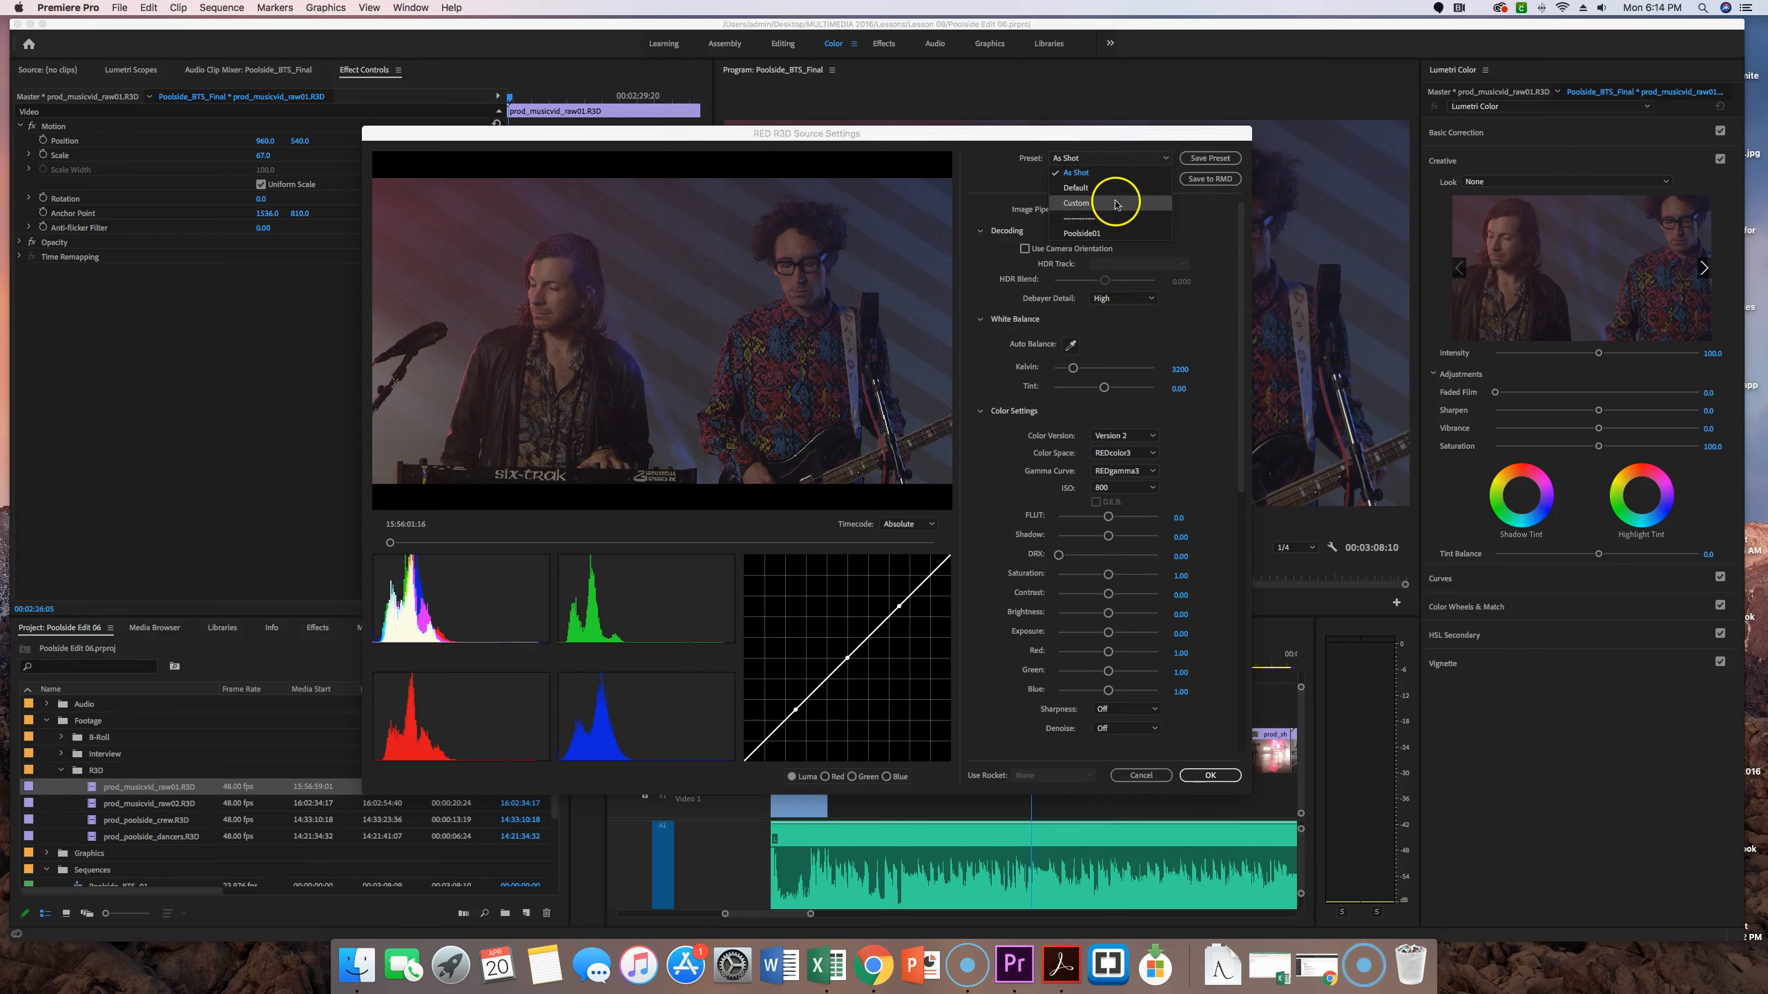
pyautogui.click(1122, 171)
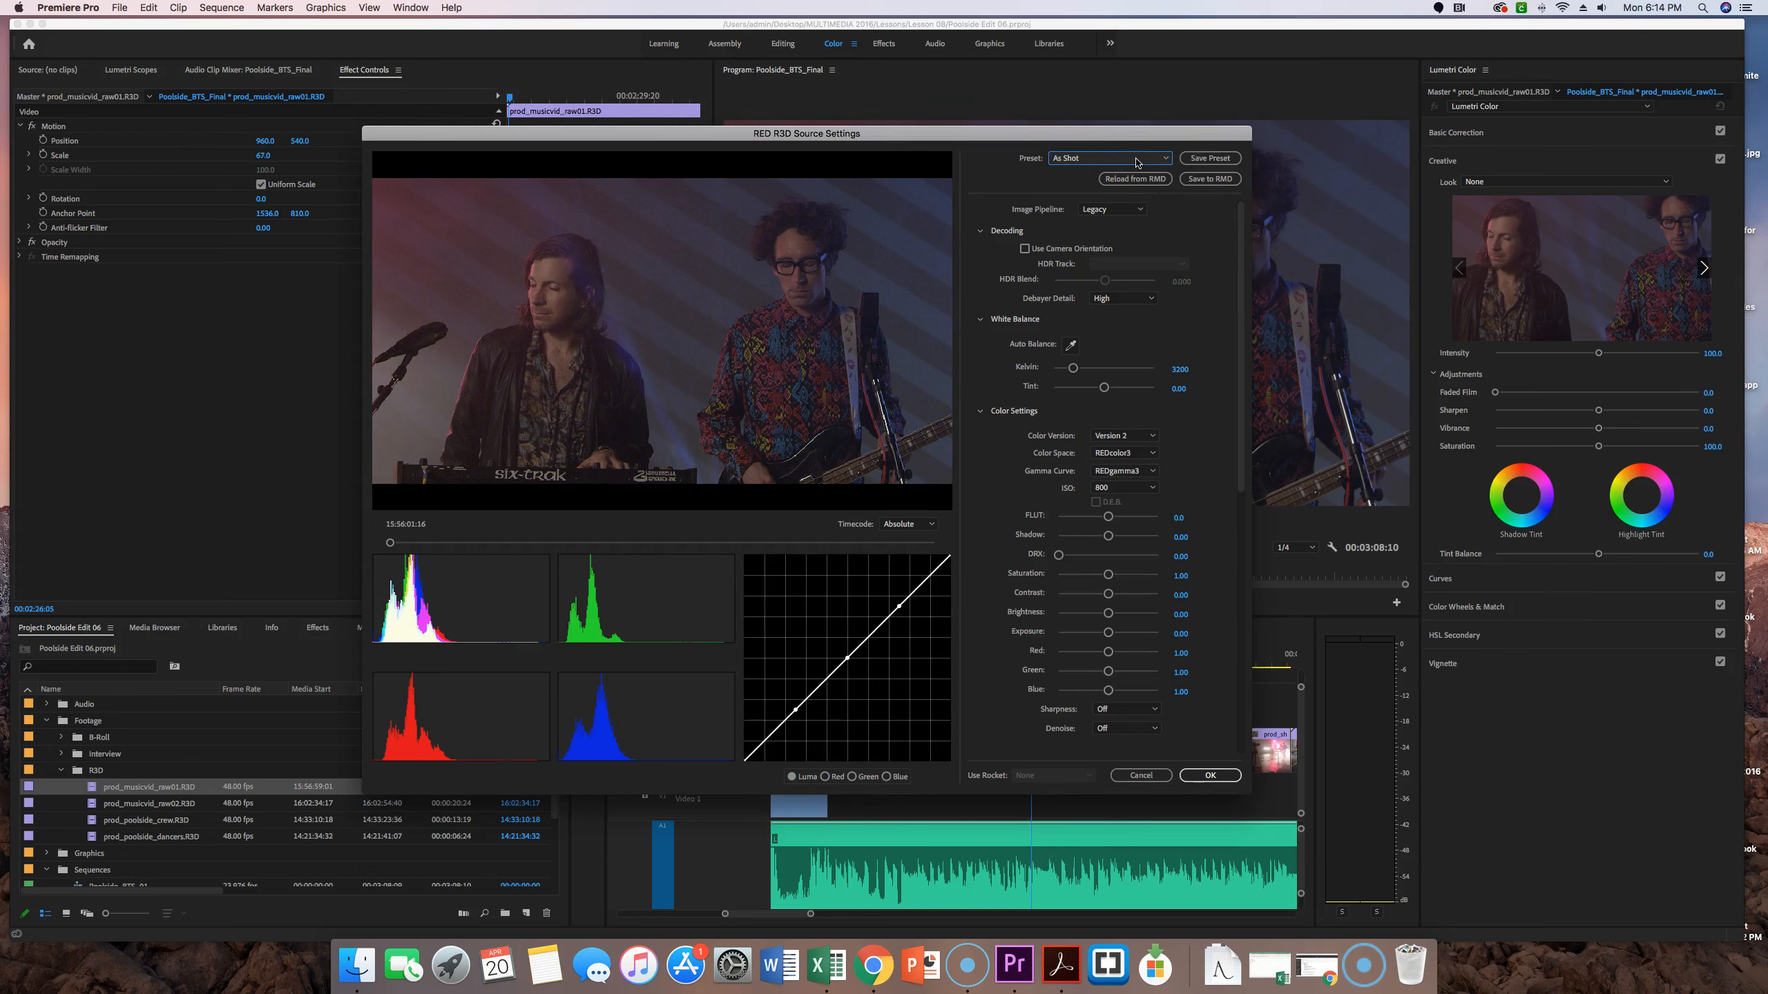
pyautogui.click(1225, 179)
pyautogui.moveTo(1243, 400); pyautogui.dragTo(1232, 362)
pyautogui.click(980, 411)
pyautogui.click(980, 411)
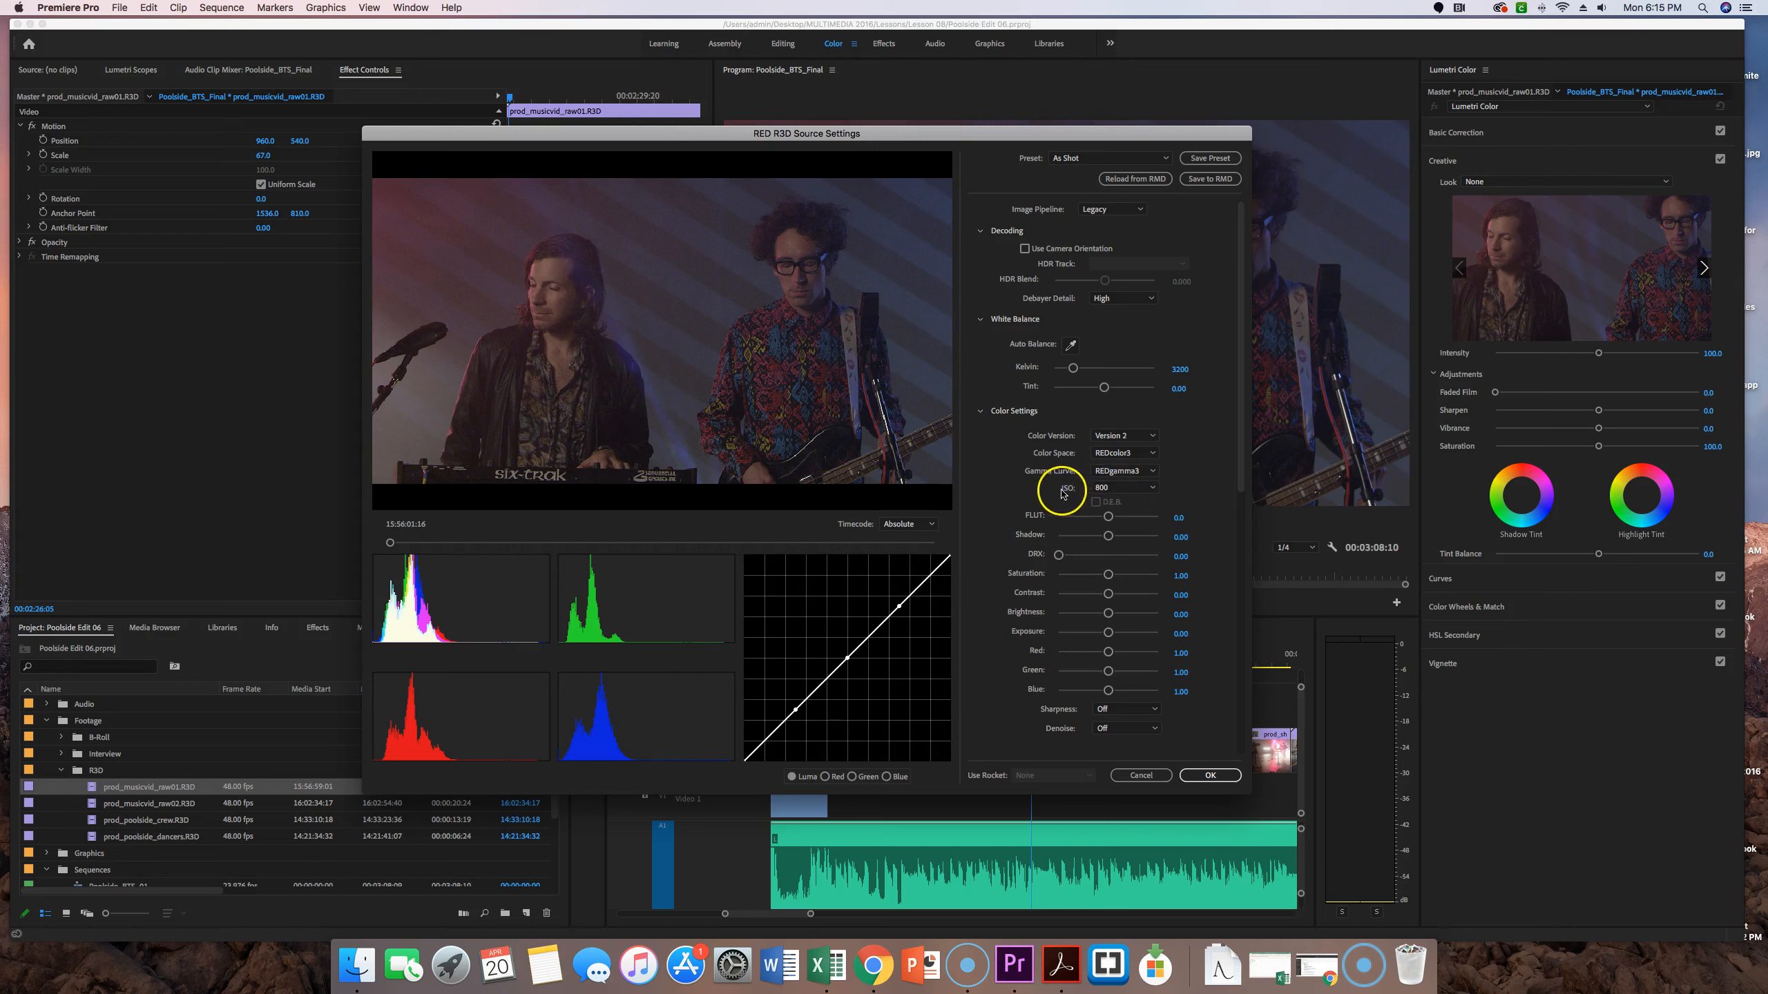
# Set the R3D clip's ISO to 1600 in its colour settings.
pyautogui.click(1126, 489)
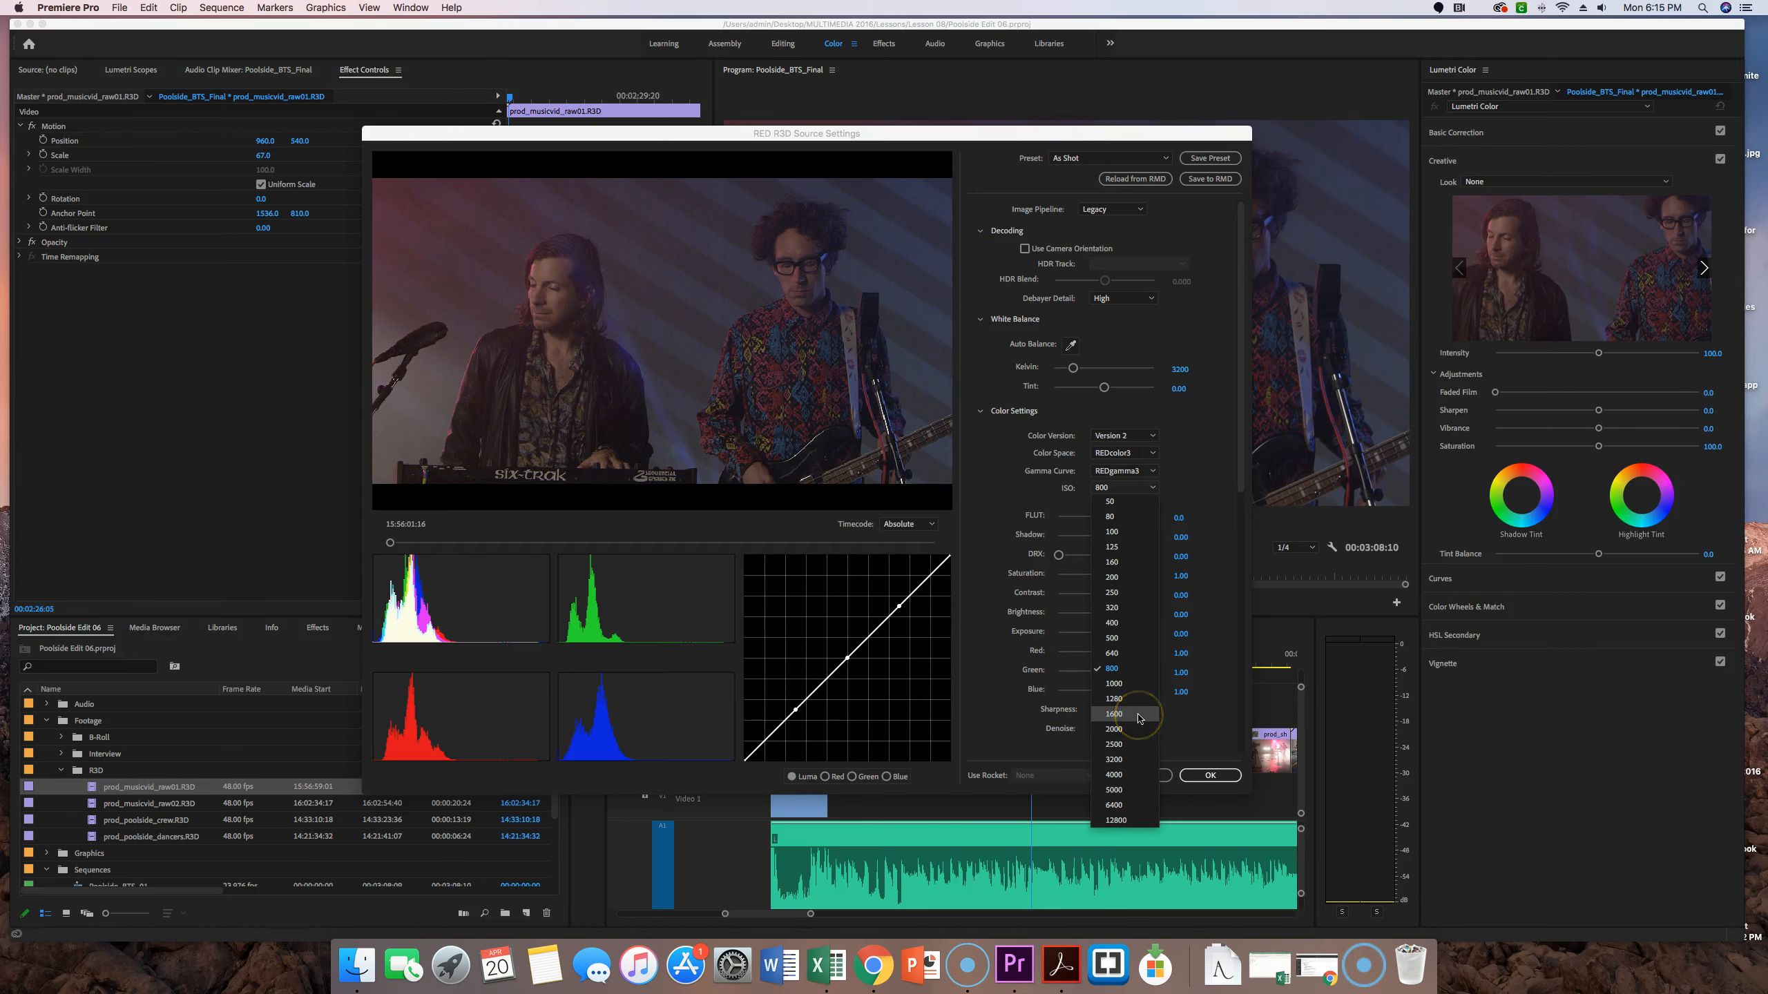
pyautogui.click(1138, 719)
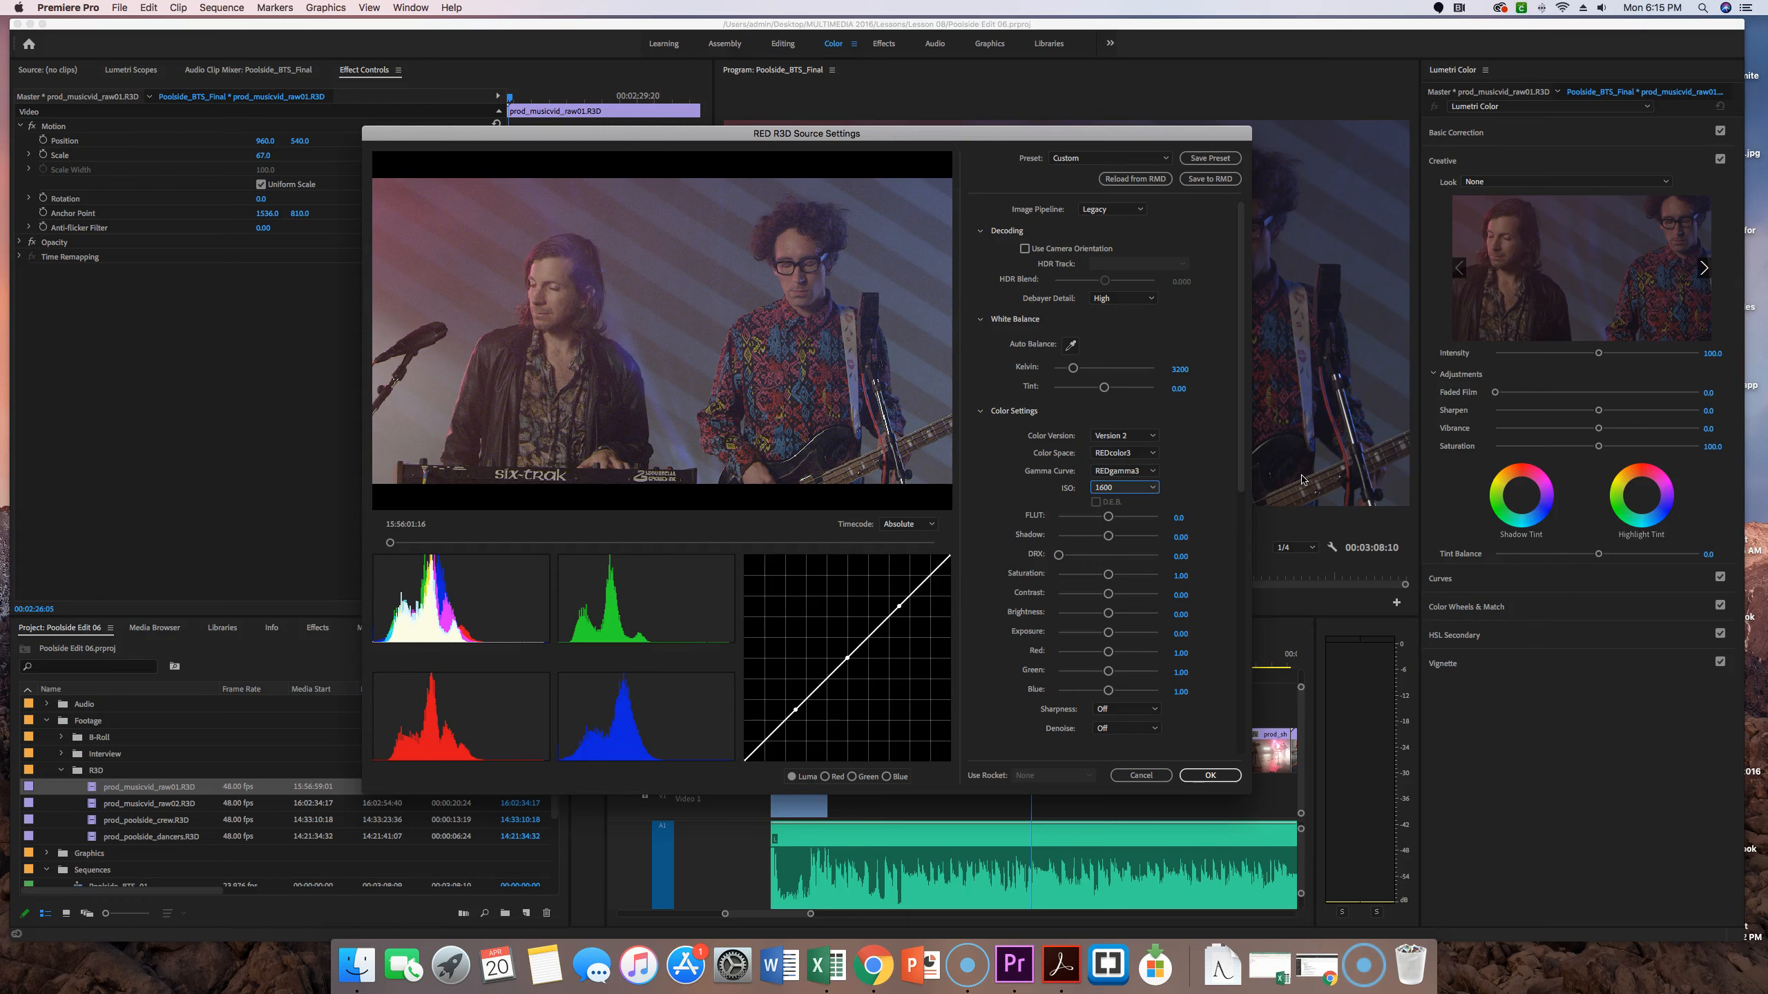
# In the curve settings for the Luma channel, set Lights y to 0.95 and Darks y to 0.15.
pyautogui.moveTo(1243, 480); pyautogui.dragTo(1240, 699)
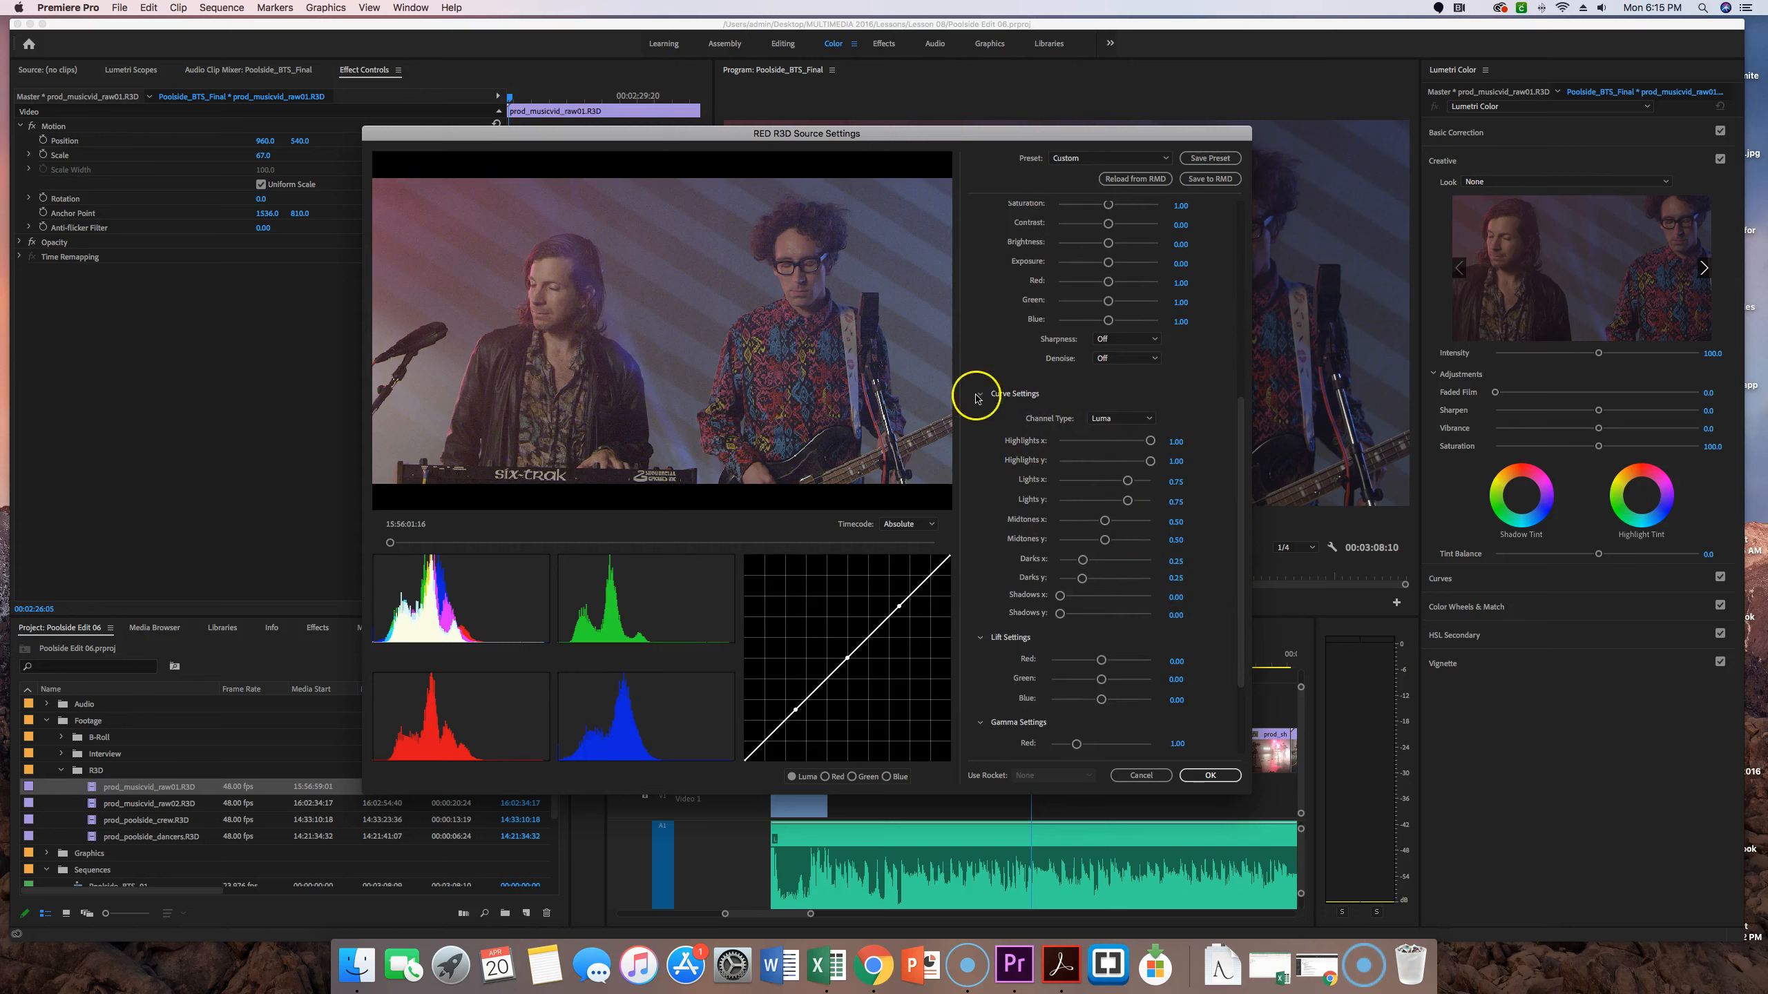
pyautogui.click(1114, 419)
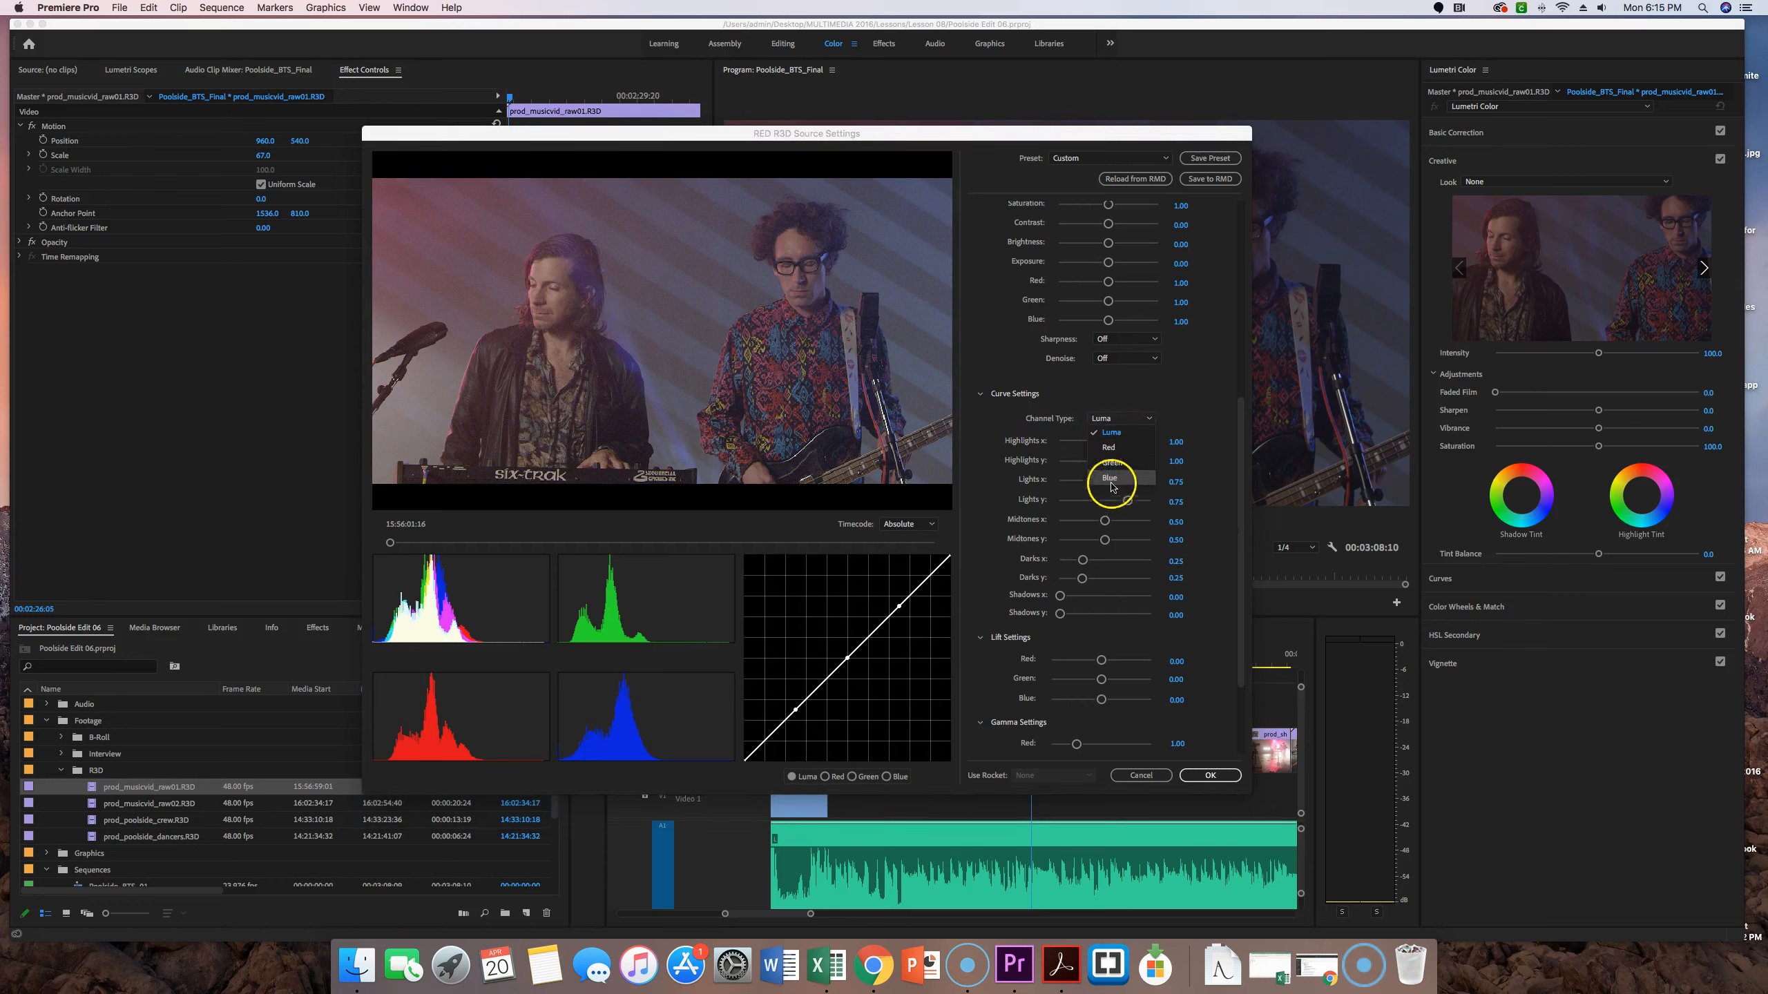
pyautogui.click(1108, 433)
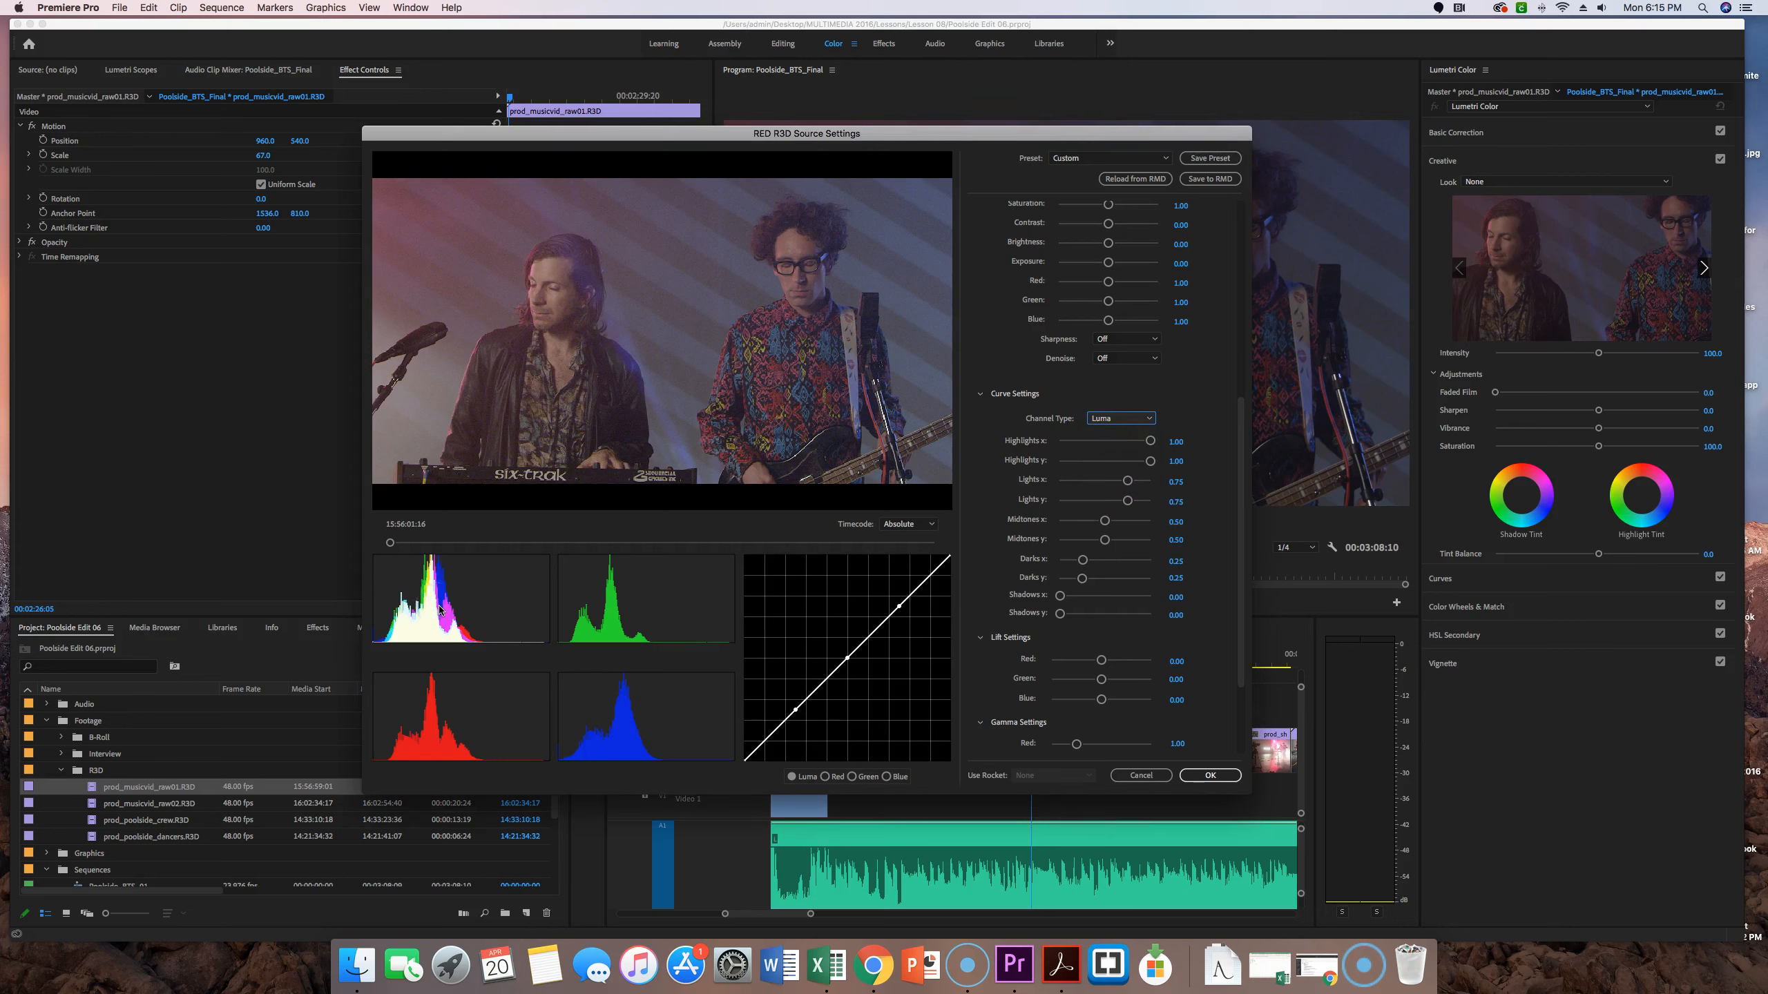
pyautogui.click(670, 601)
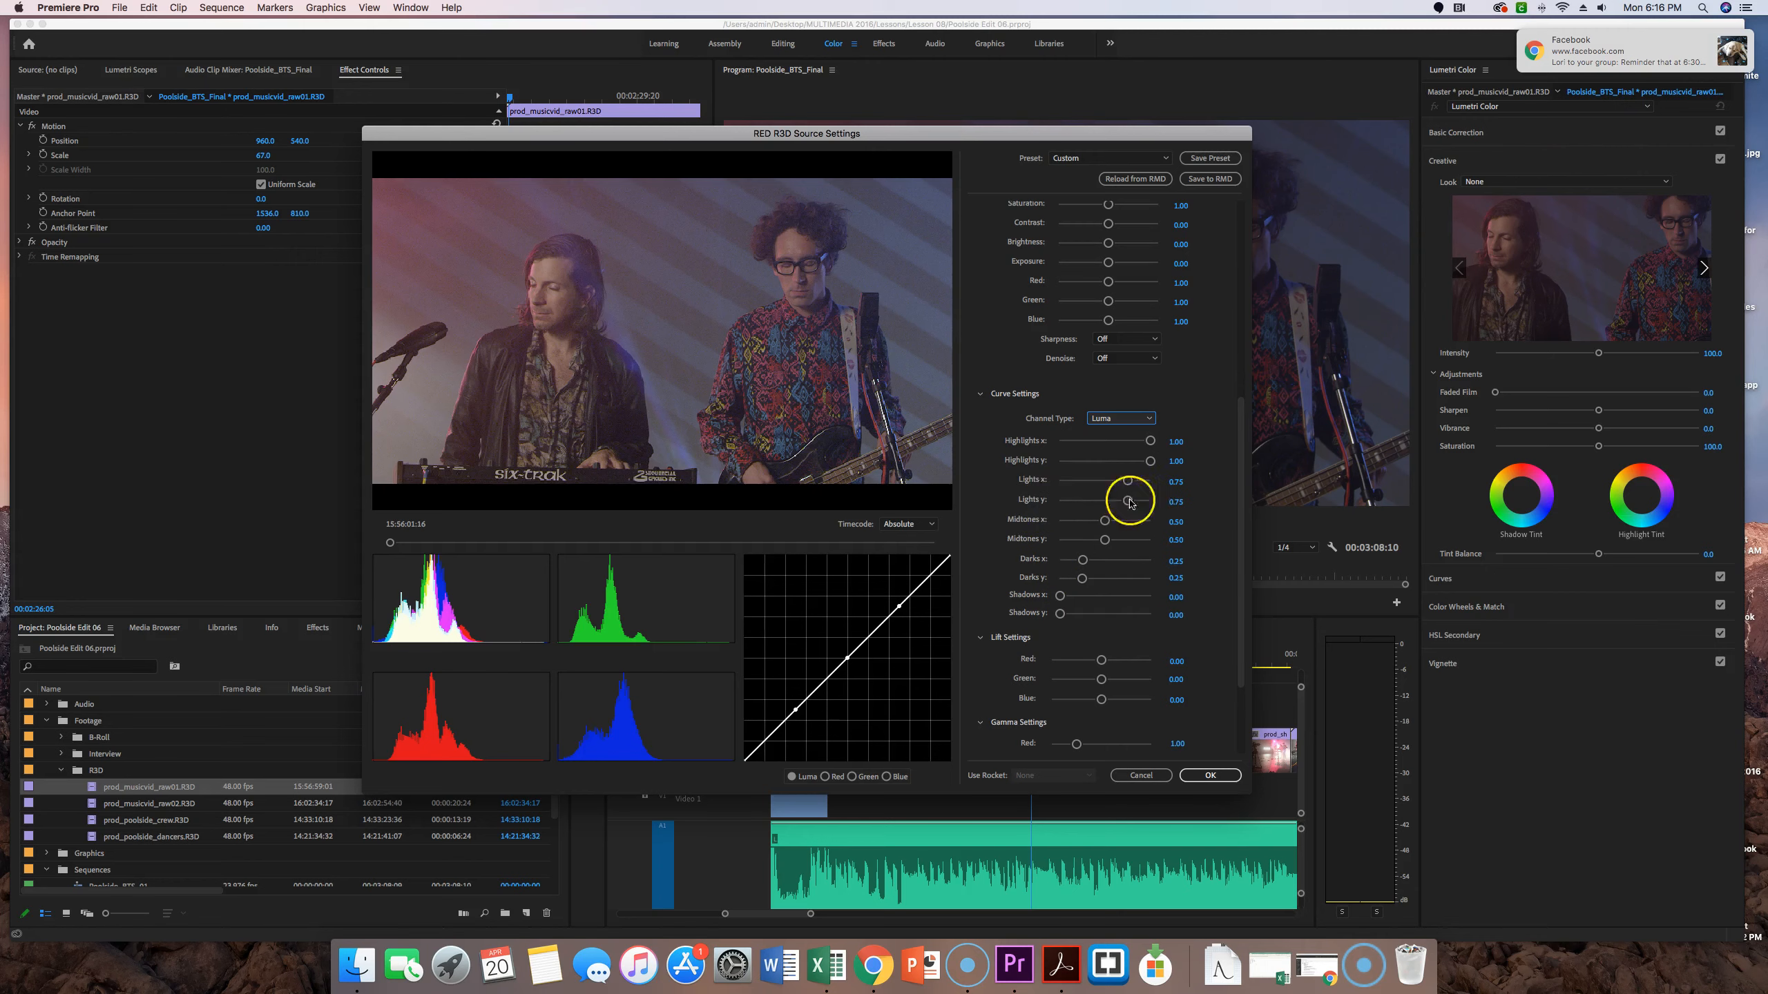
pyautogui.click(1174, 503)
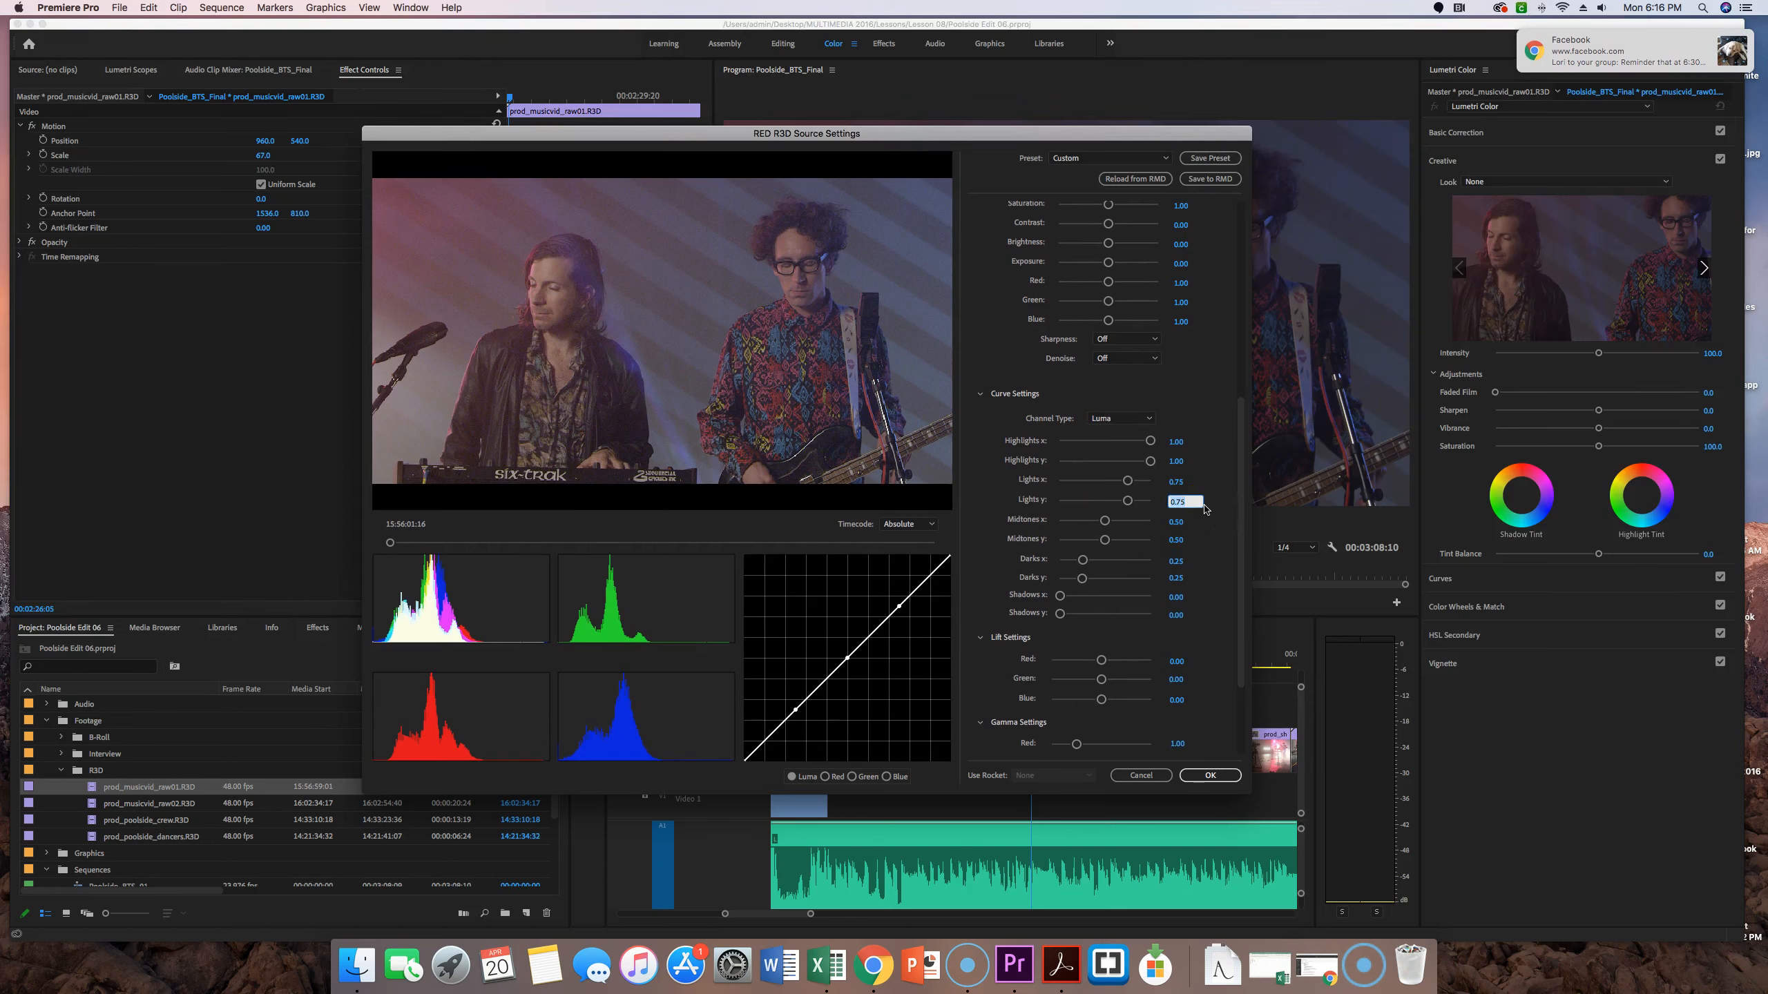
pyautogui.write('.95')
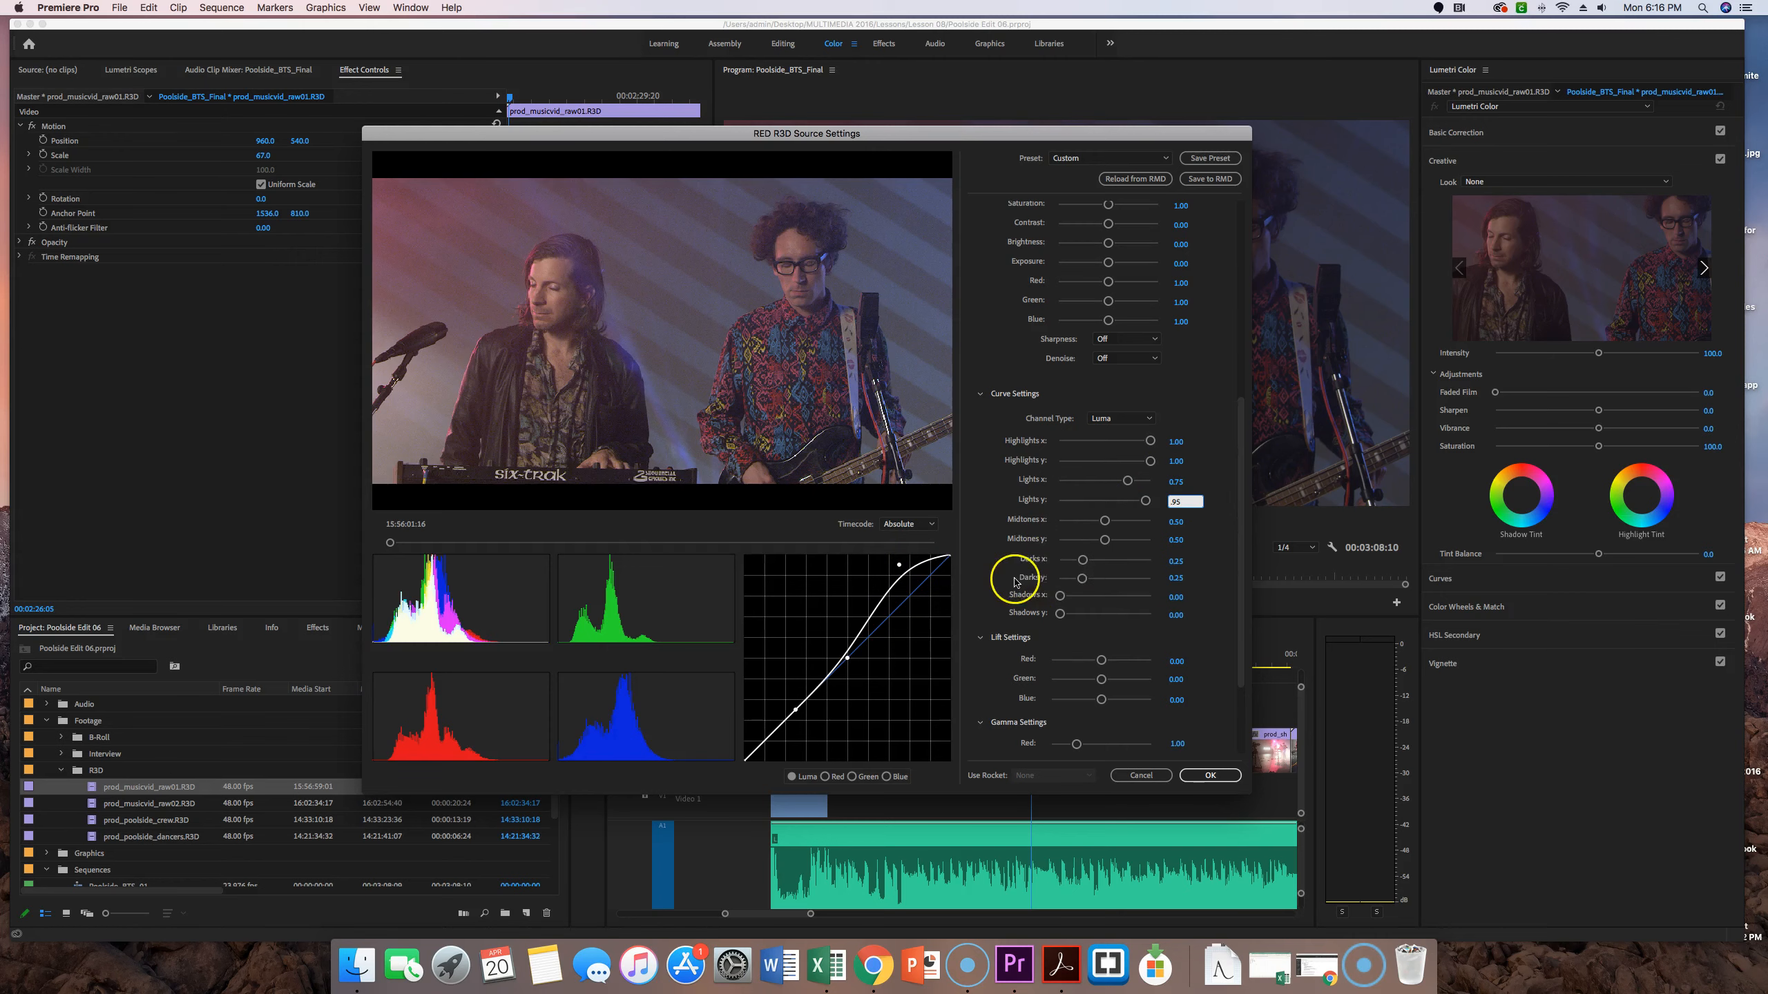
pyautogui.click(1176, 577)
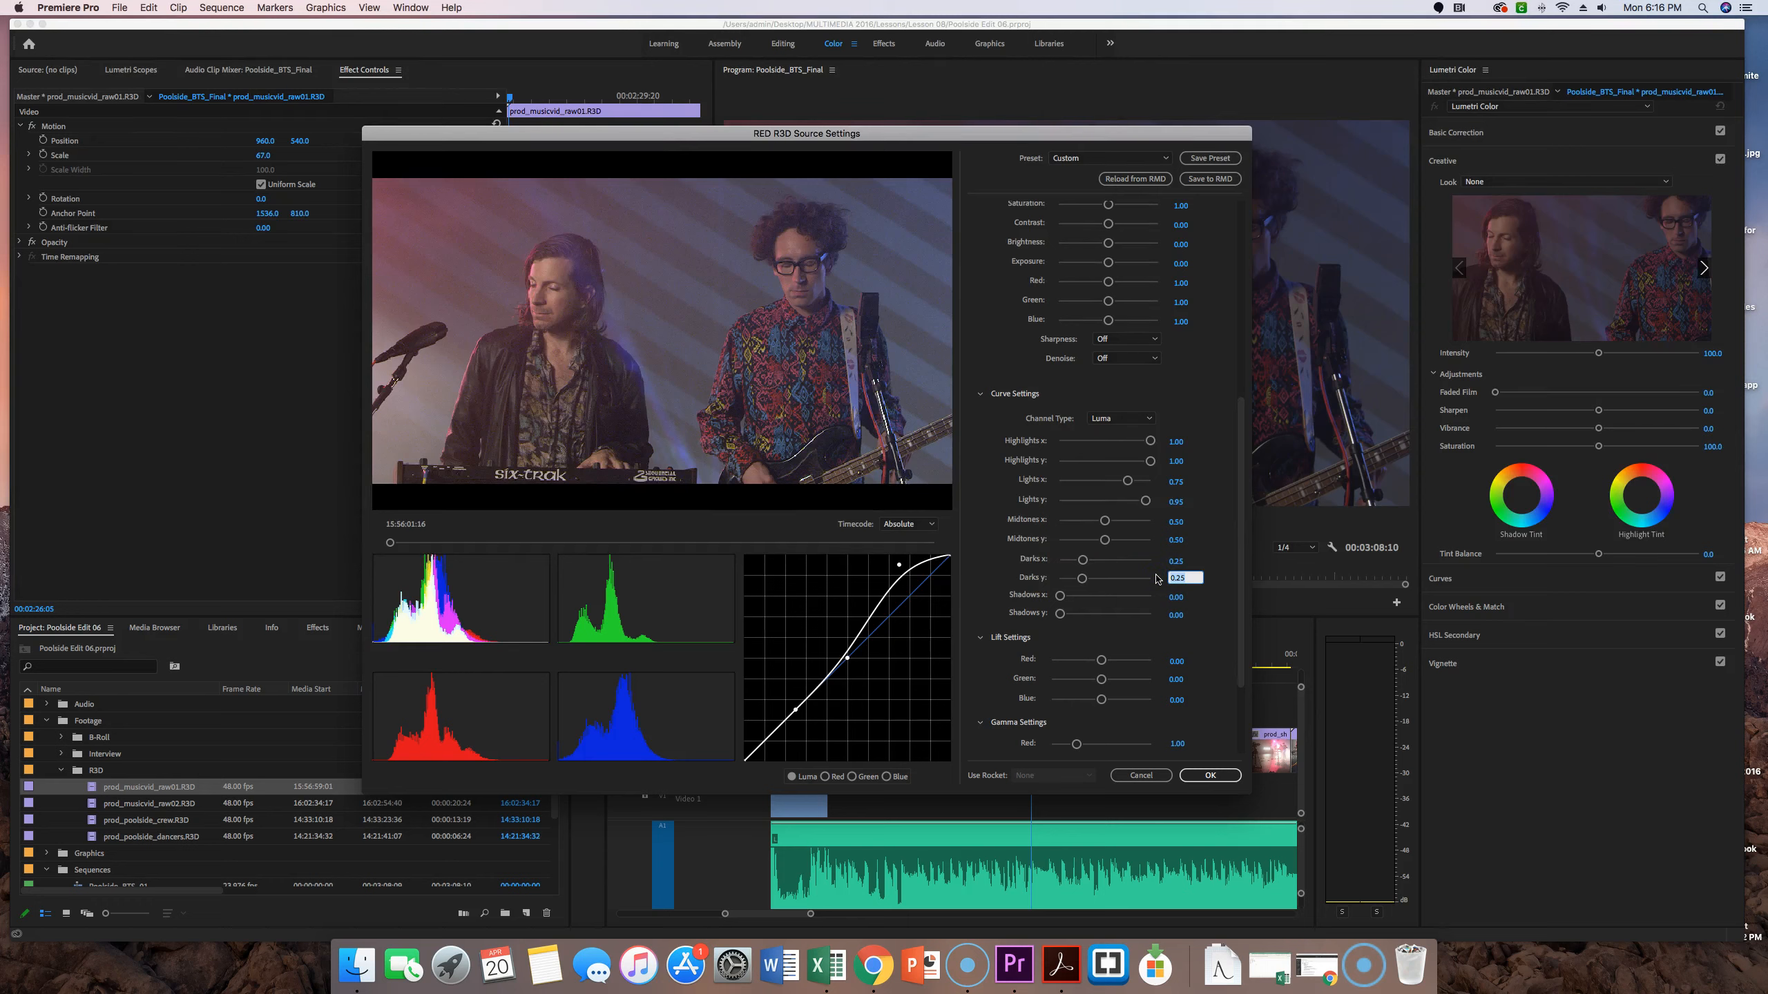
pyautogui.write('.15')
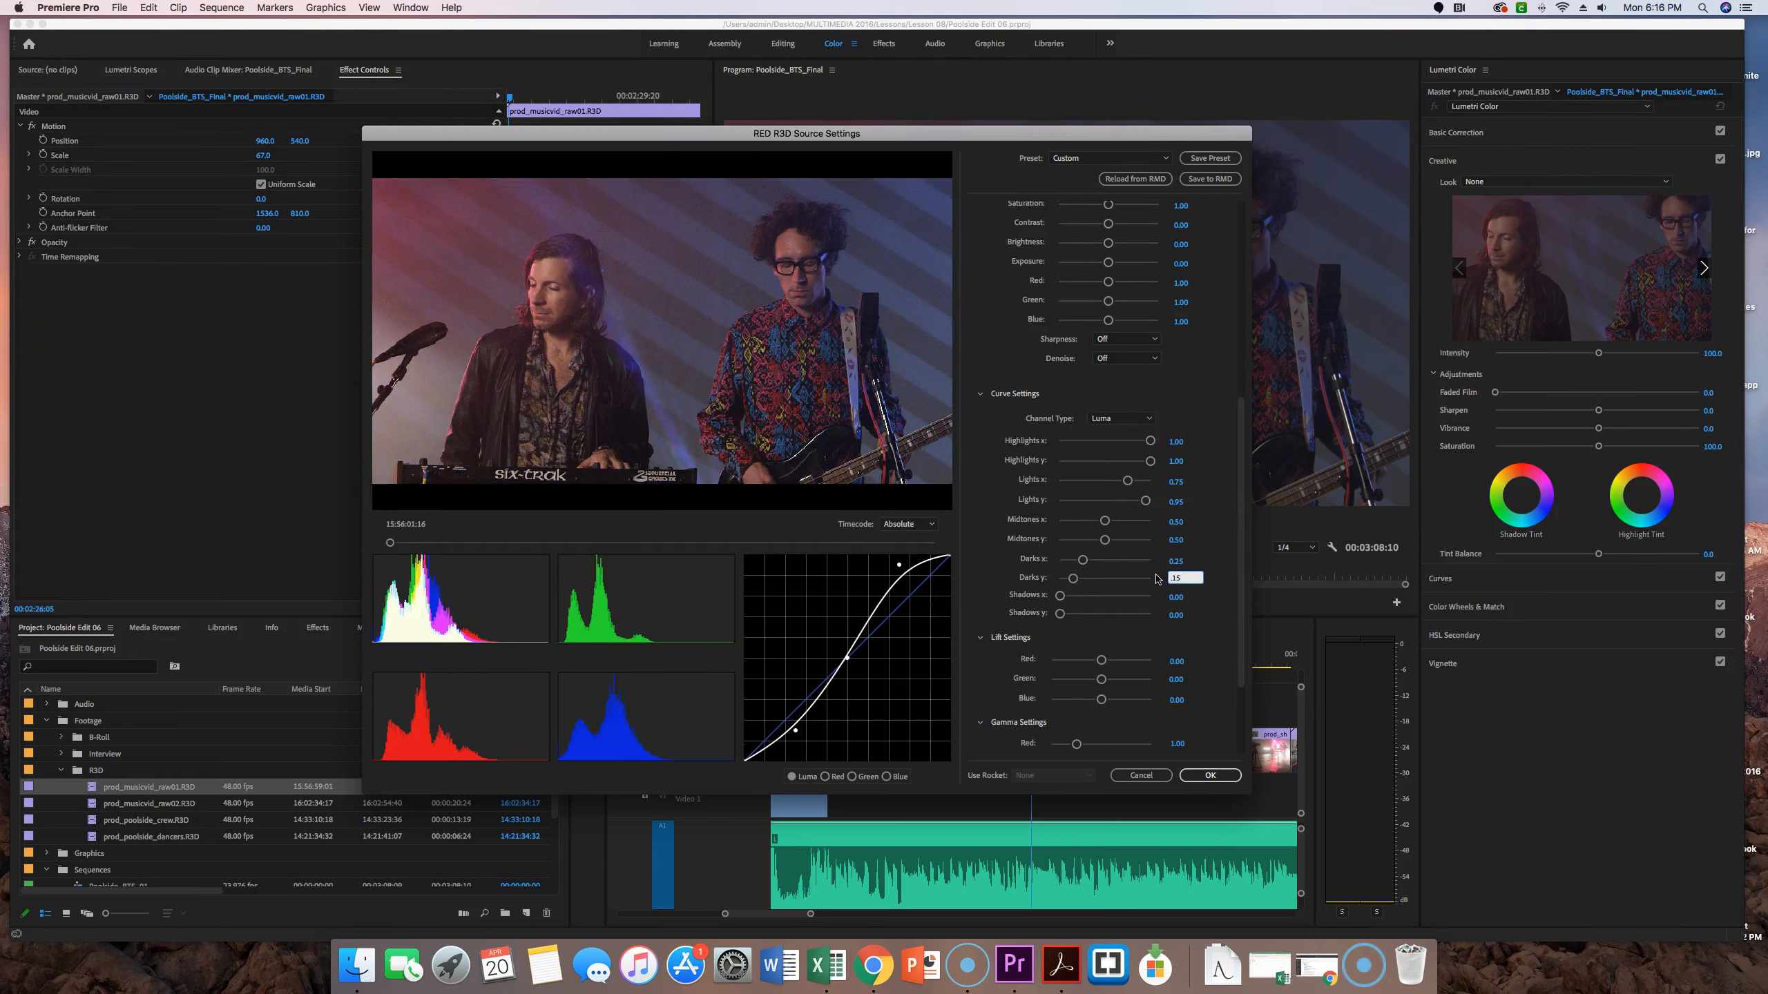
pyautogui.press('Tab')
# Switch the curve settings to the Red channel and set Lights y to 0.95 and Darks y to 0.15.
pyautogui.click(1101, 419)
pyautogui.click(1108, 447)
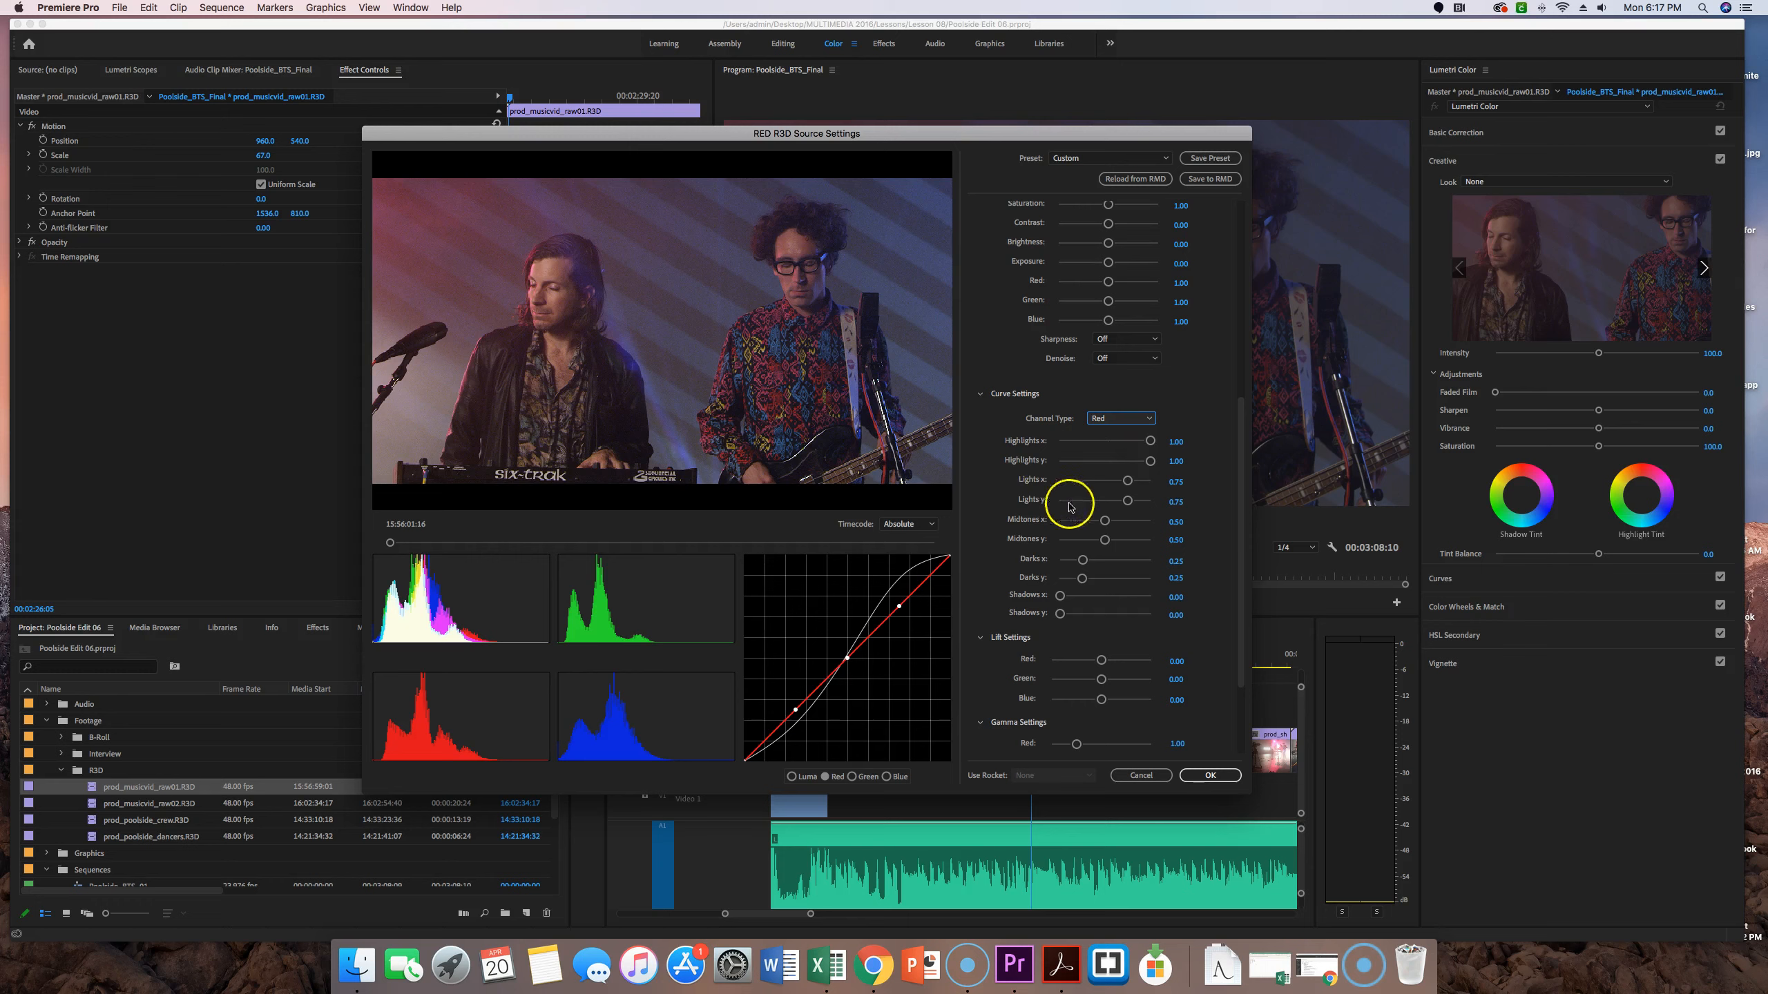
pyautogui.click(1174, 503)
pyautogui.write('.95')
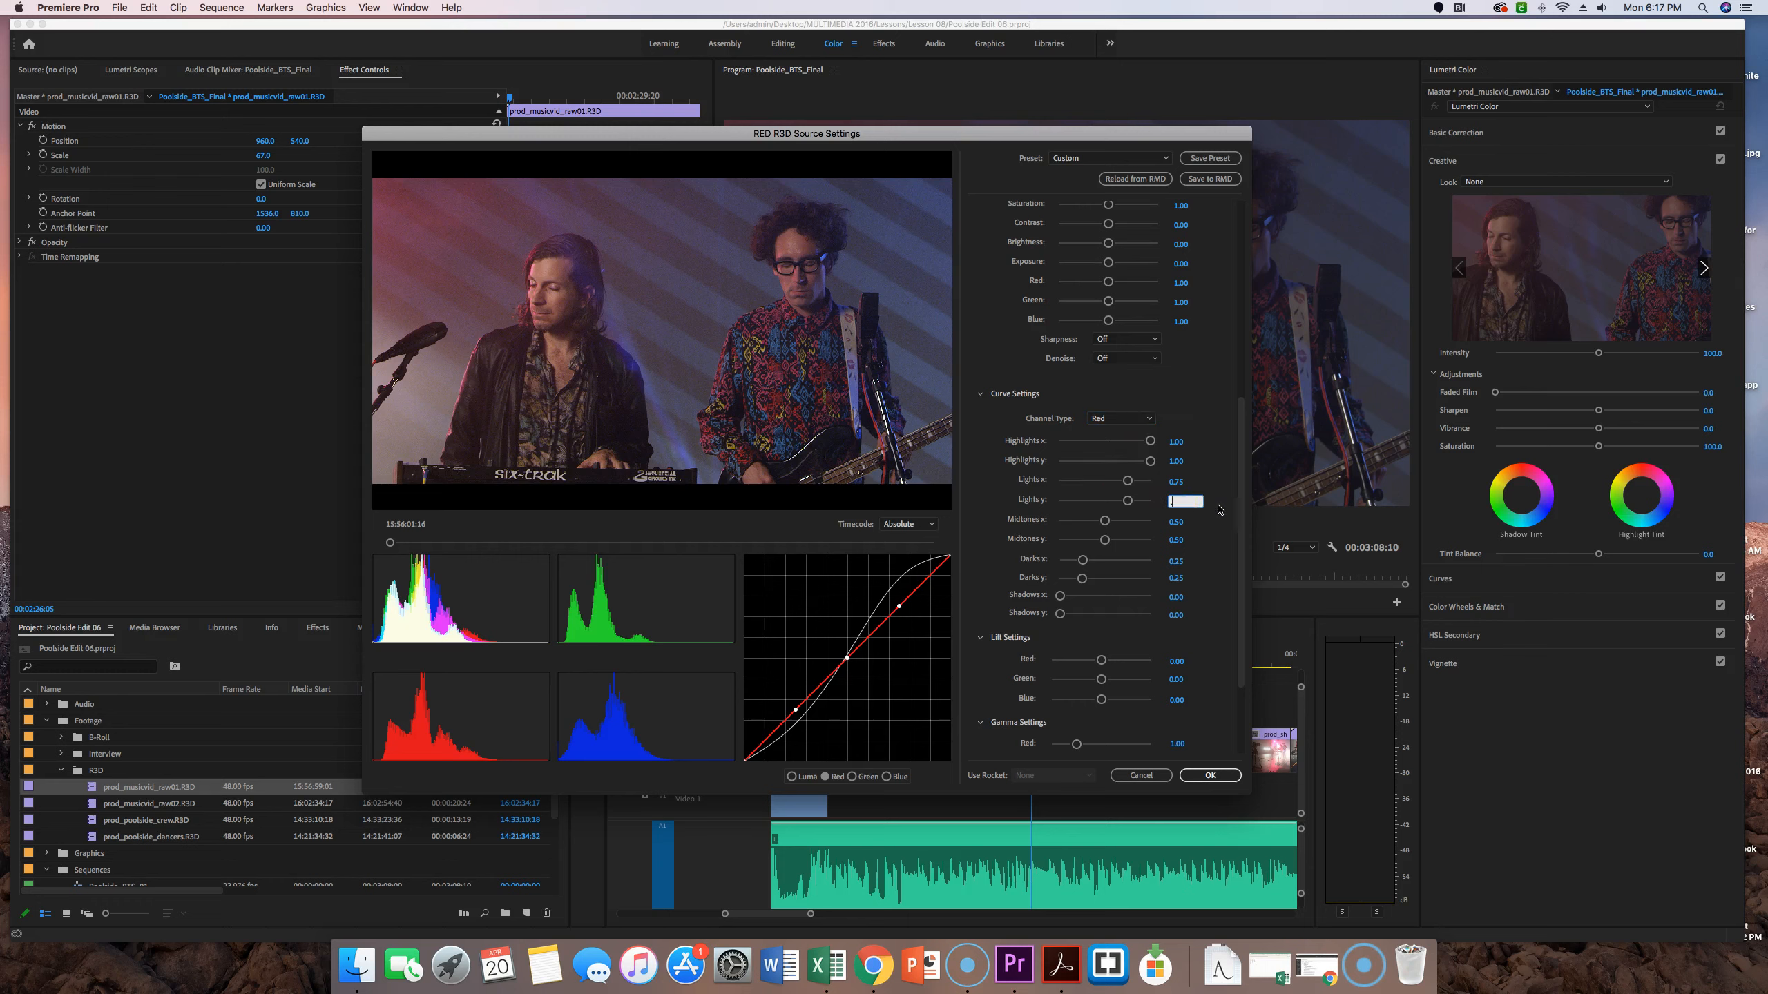
pyautogui.press('Return')
pyautogui.click(1175, 578)
pyautogui.write('.15')
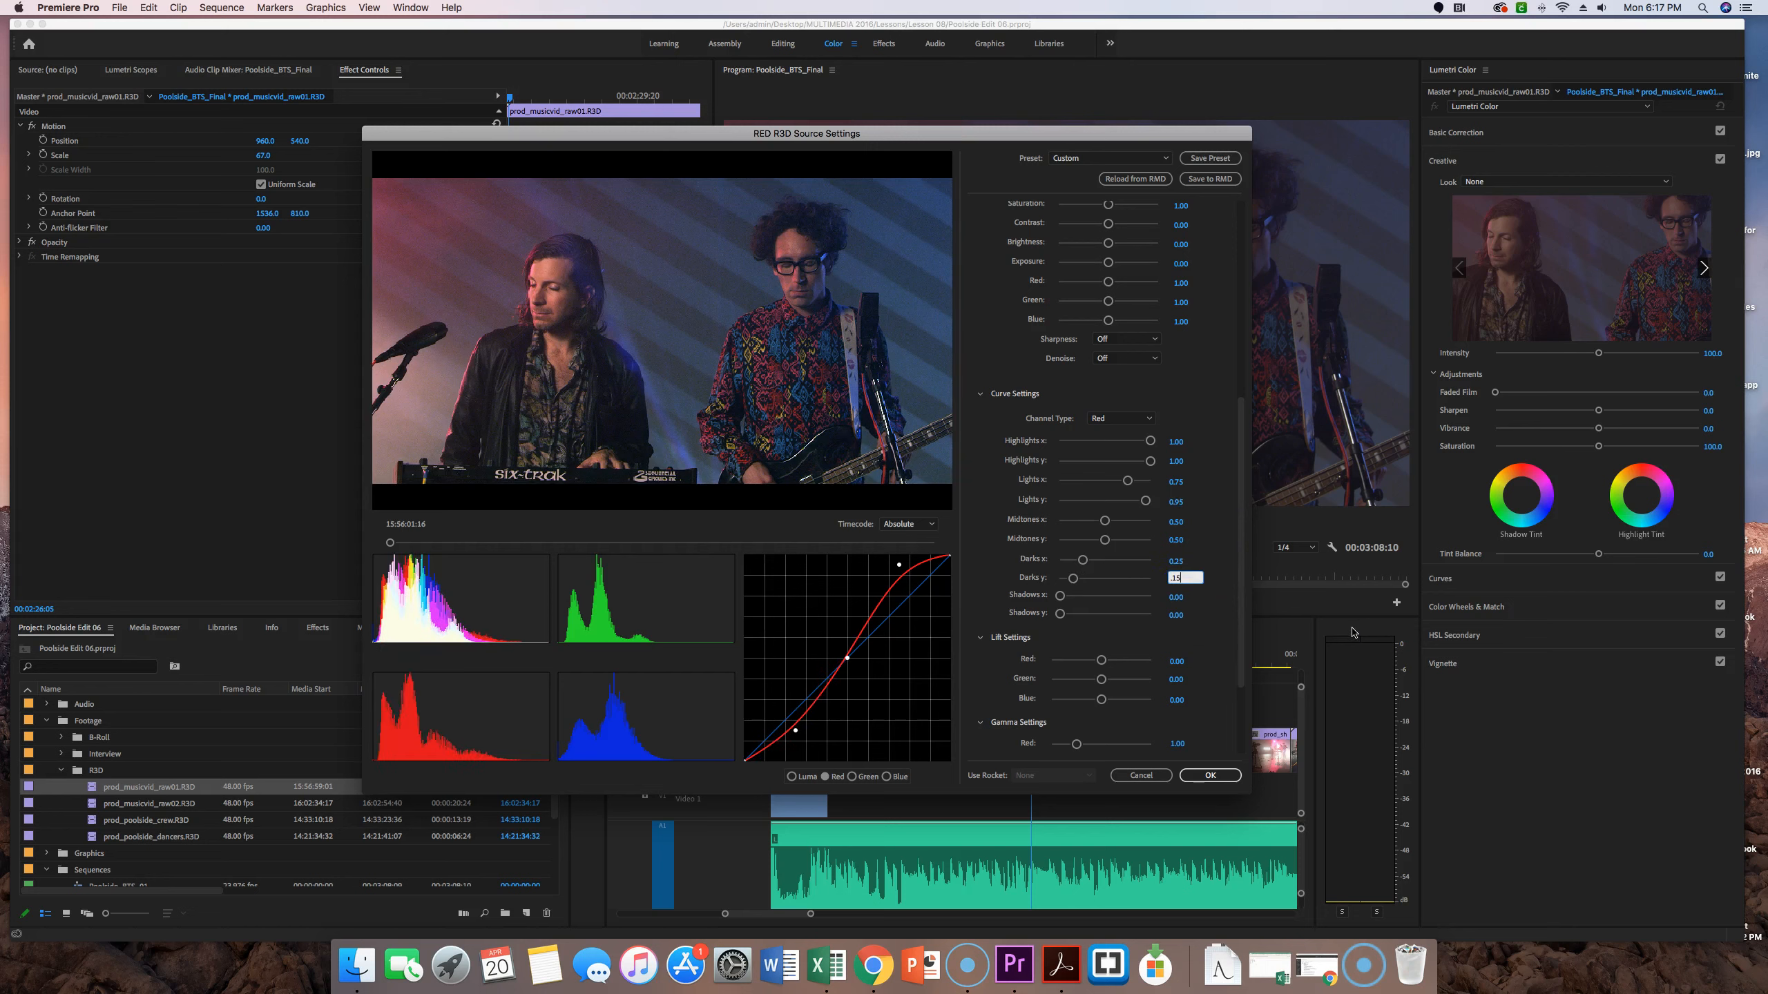
pyautogui.press('Tab')
# Switch the curve settings to the Green channel and set Lights y to 0.95 and Darks y to 0.15.
pyautogui.click(1111, 418)
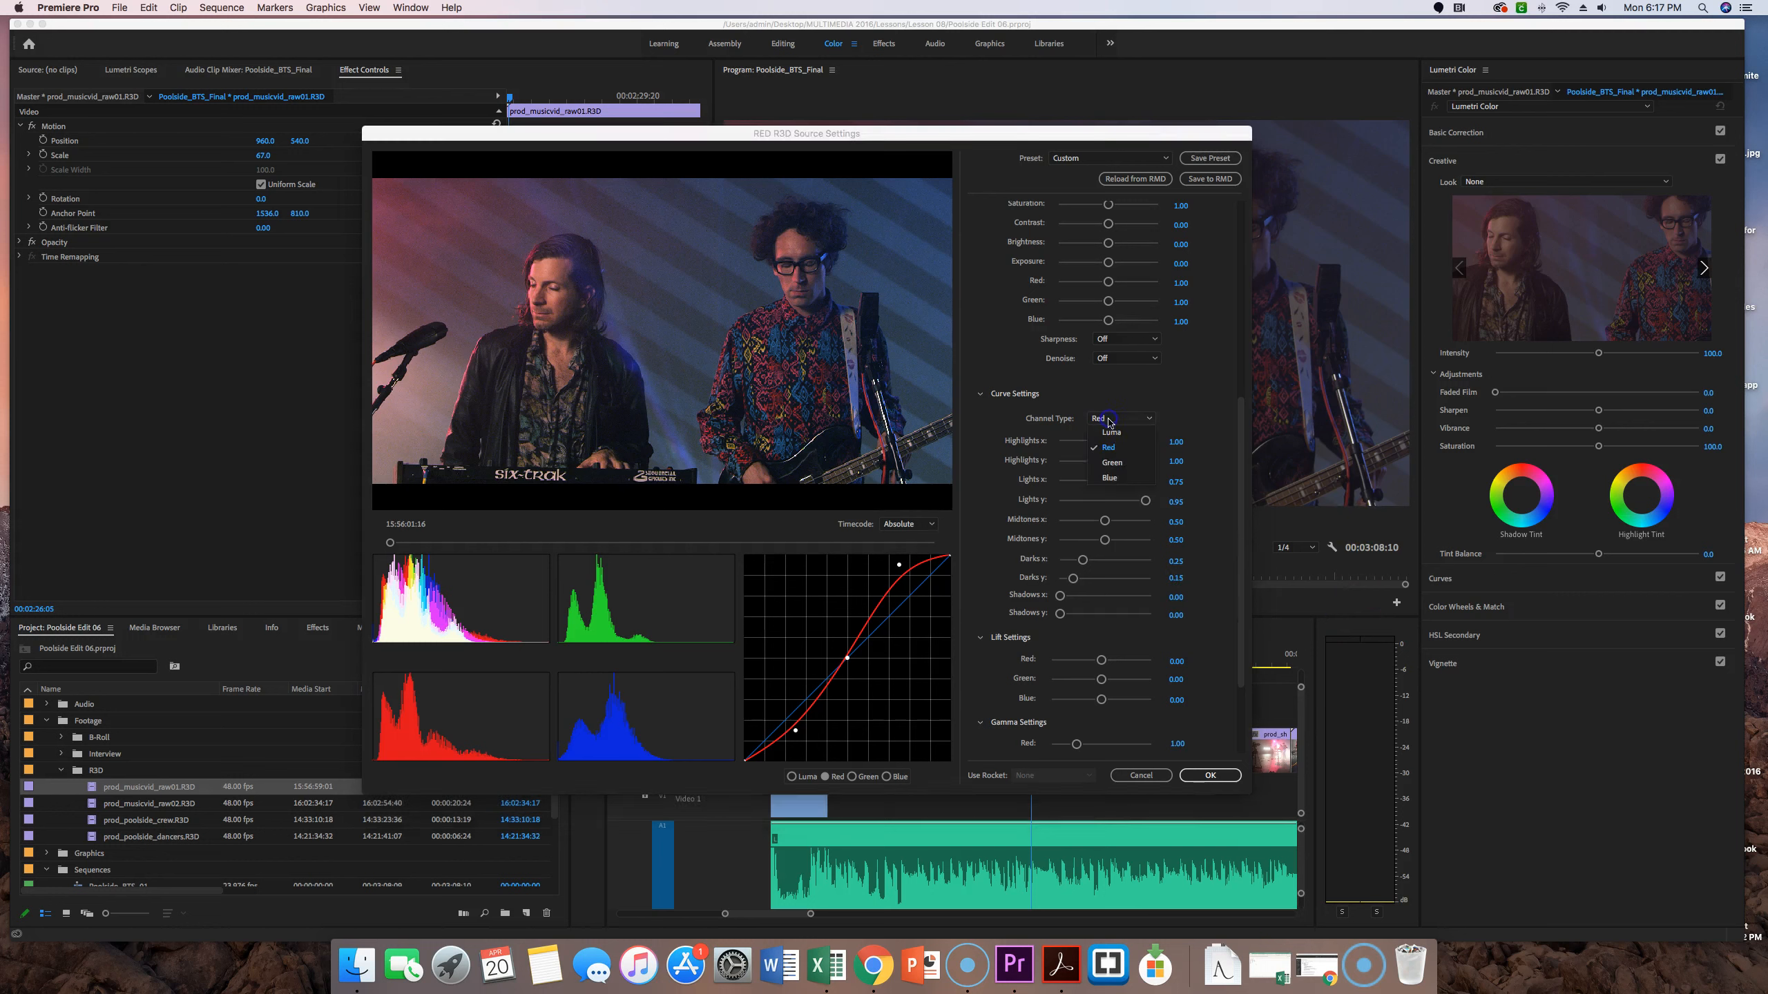
pyautogui.click(1111, 464)
pyautogui.click(1177, 506)
pyautogui.write('.95')
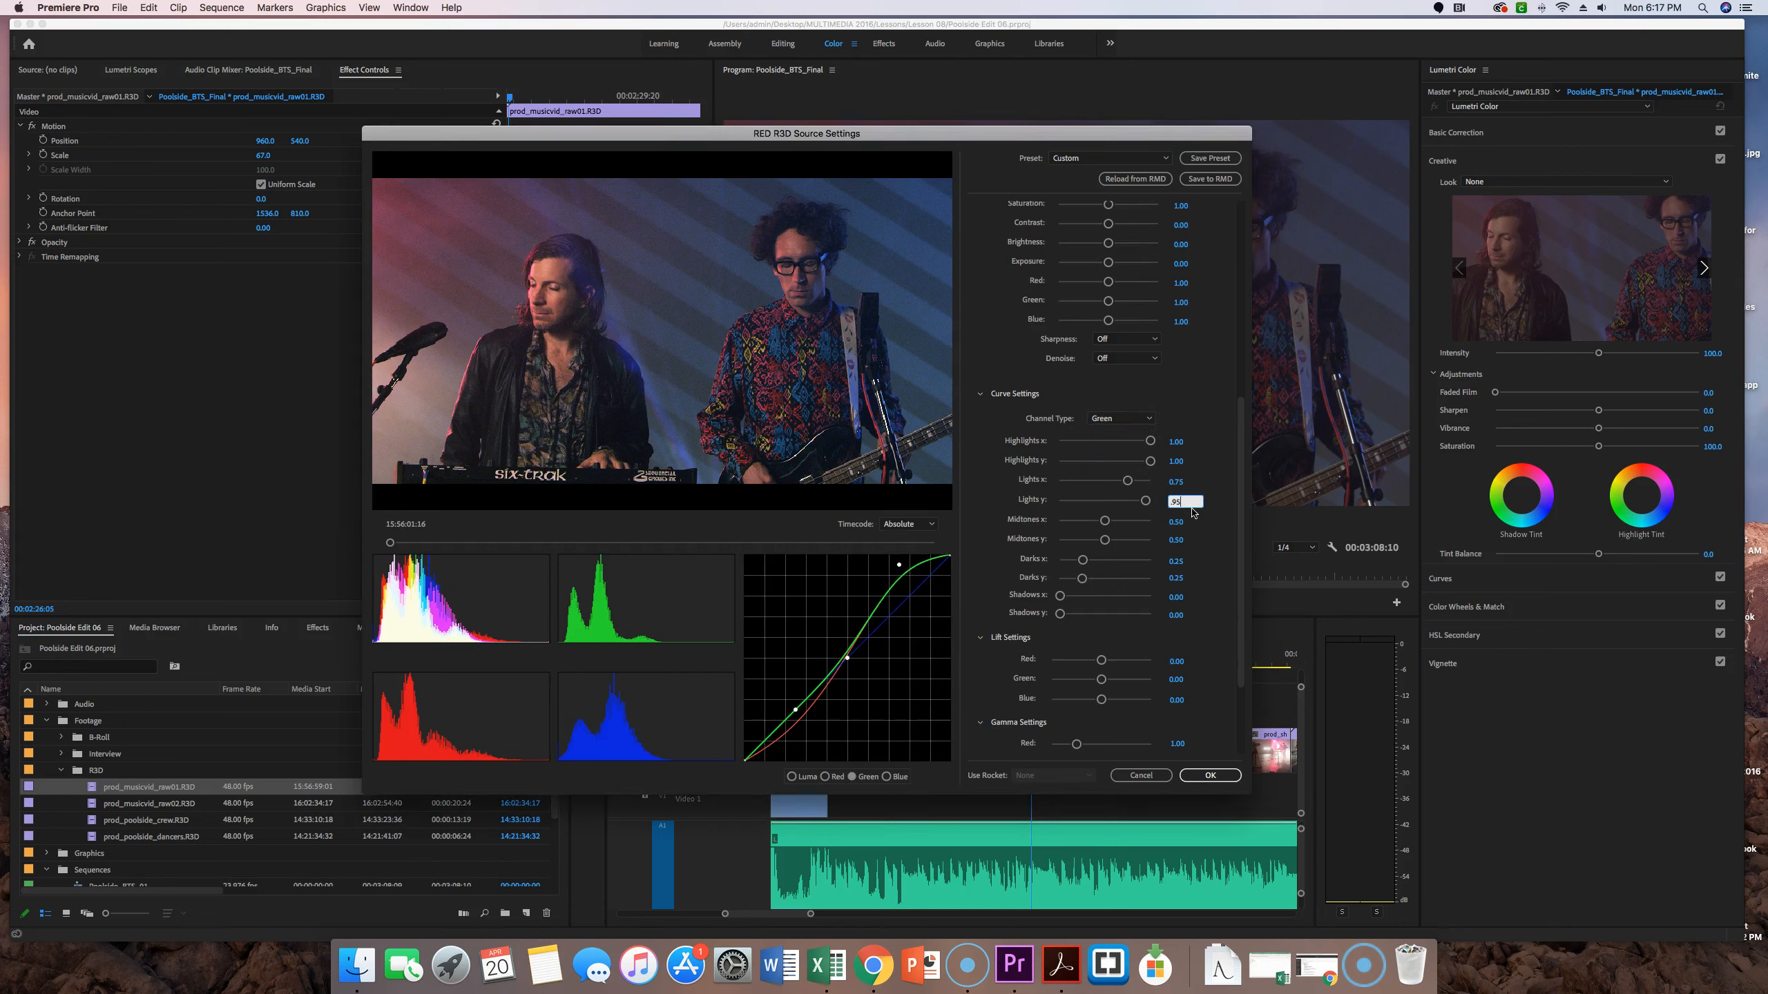
pyautogui.click(1177, 578)
pyautogui.write('.15')
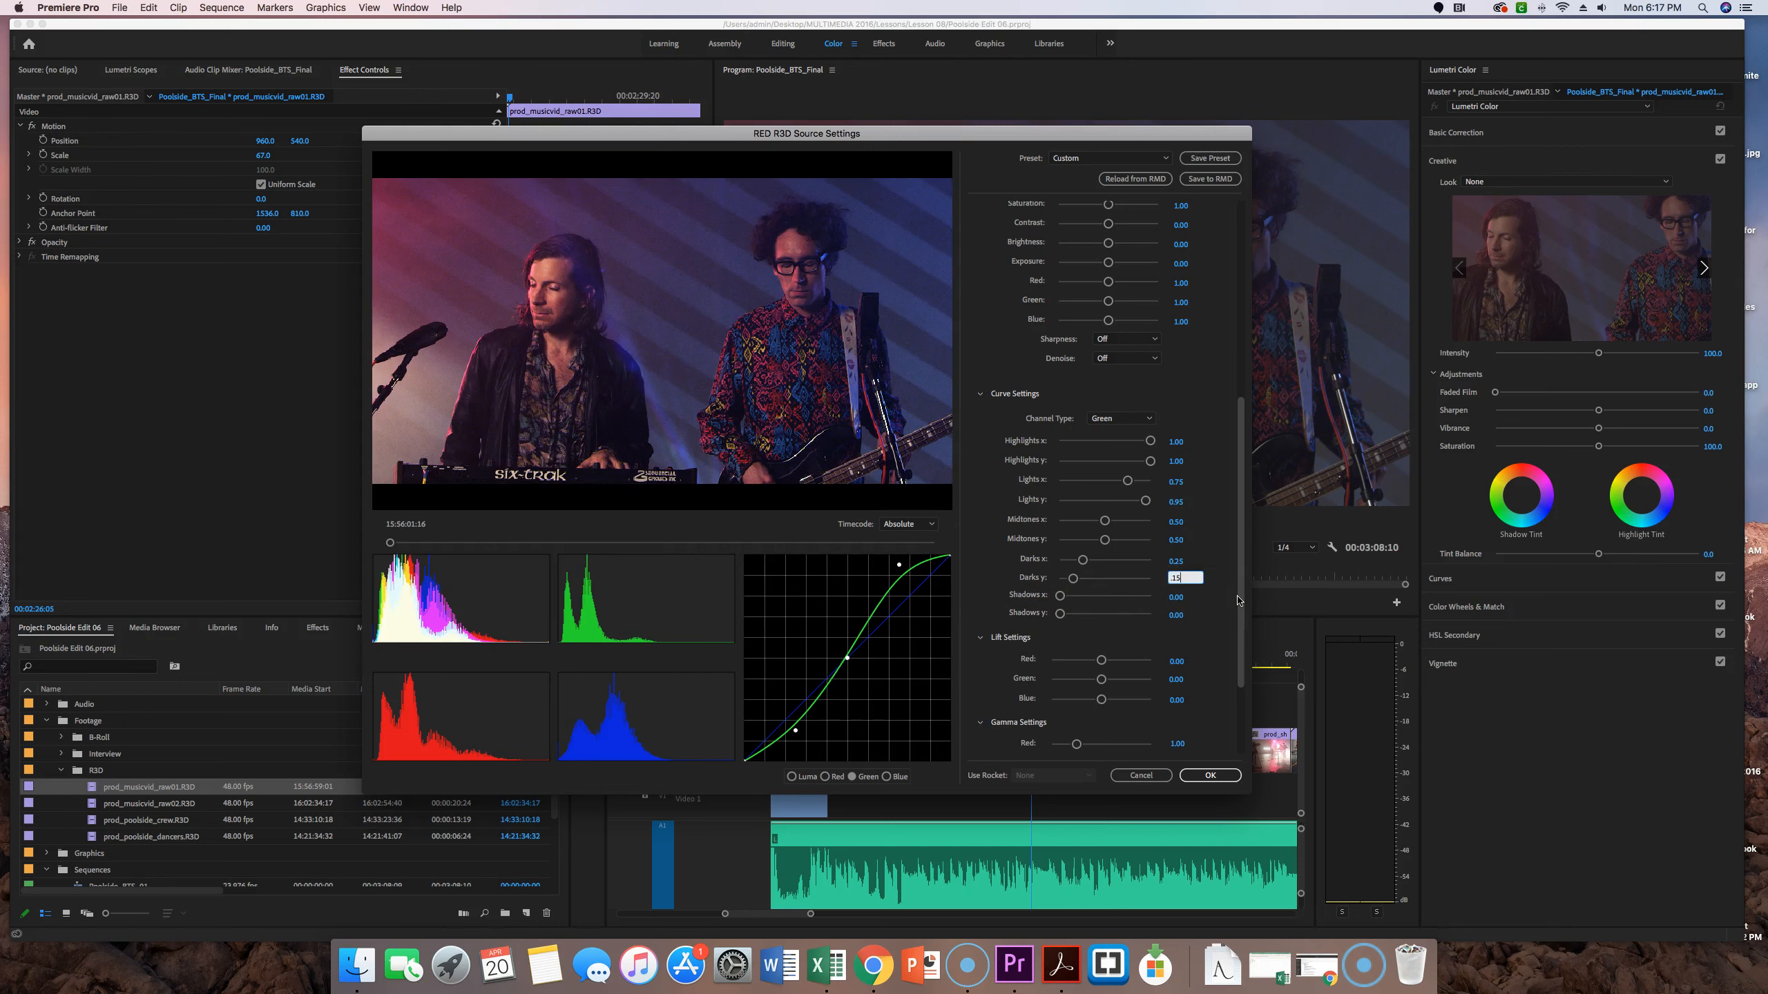
pyautogui.press('Tab')
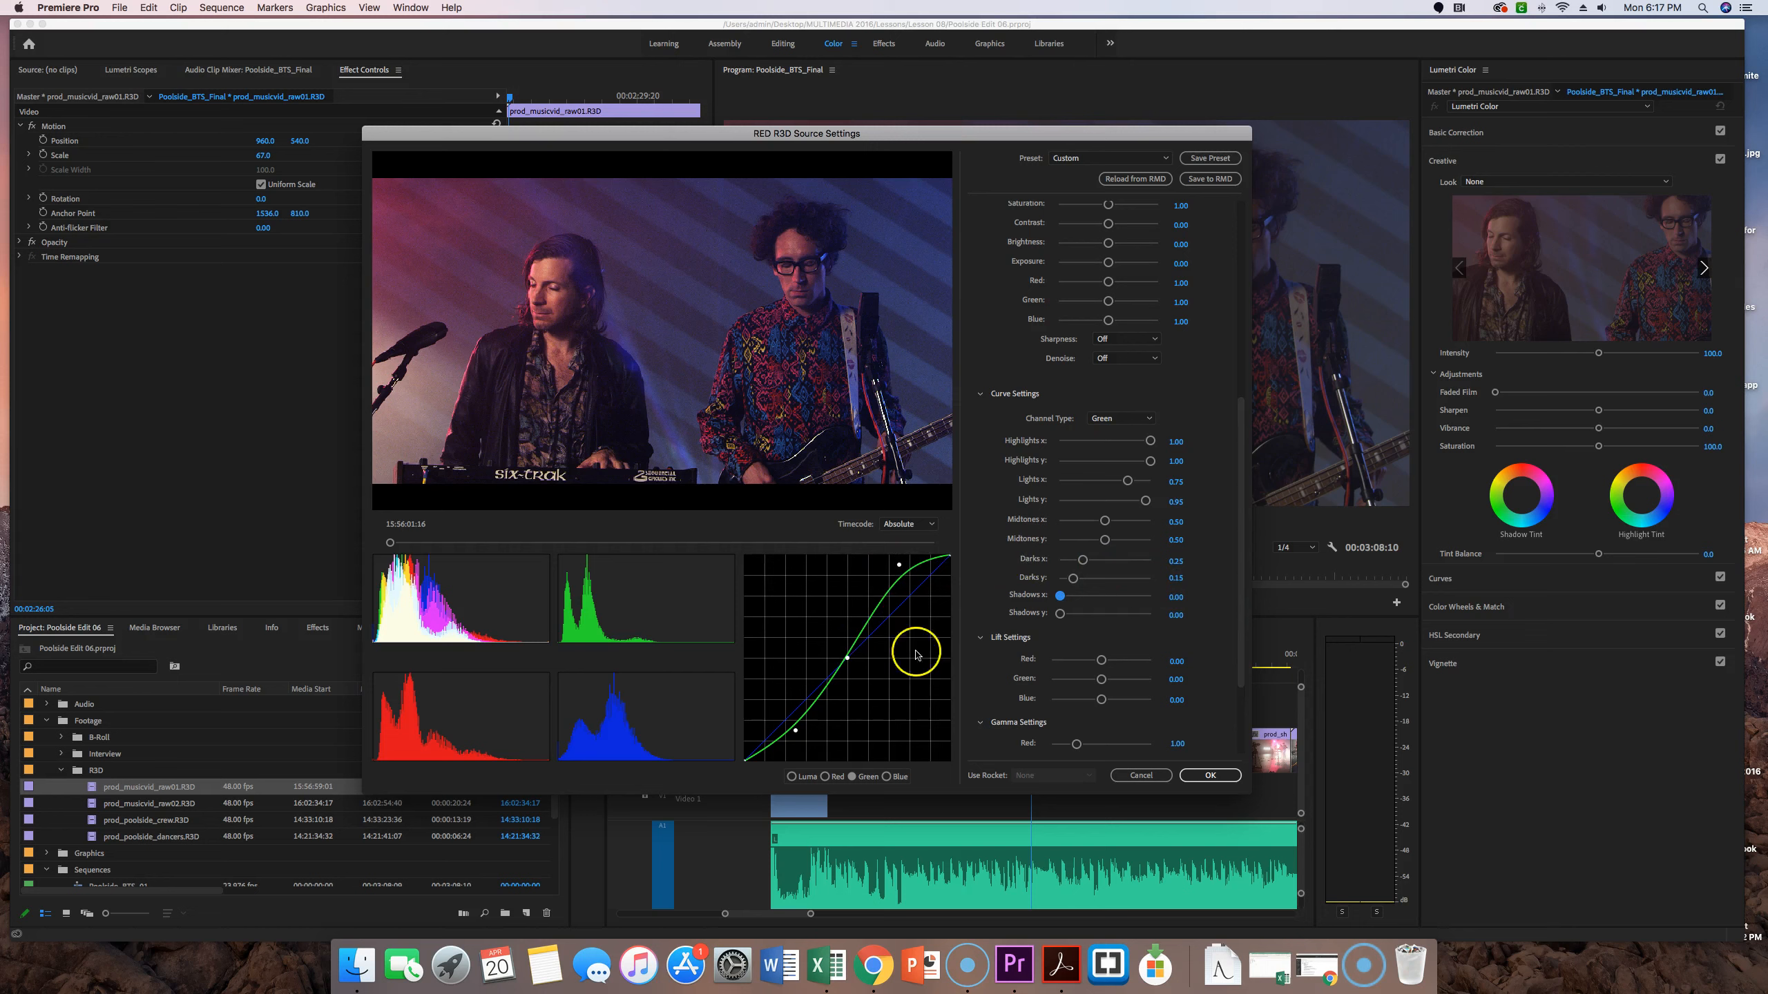
# Switch the curve settings to the Blue channel and set Lights y to 0.95 and Darks y to 0.15.
pyautogui.click(1131, 419)
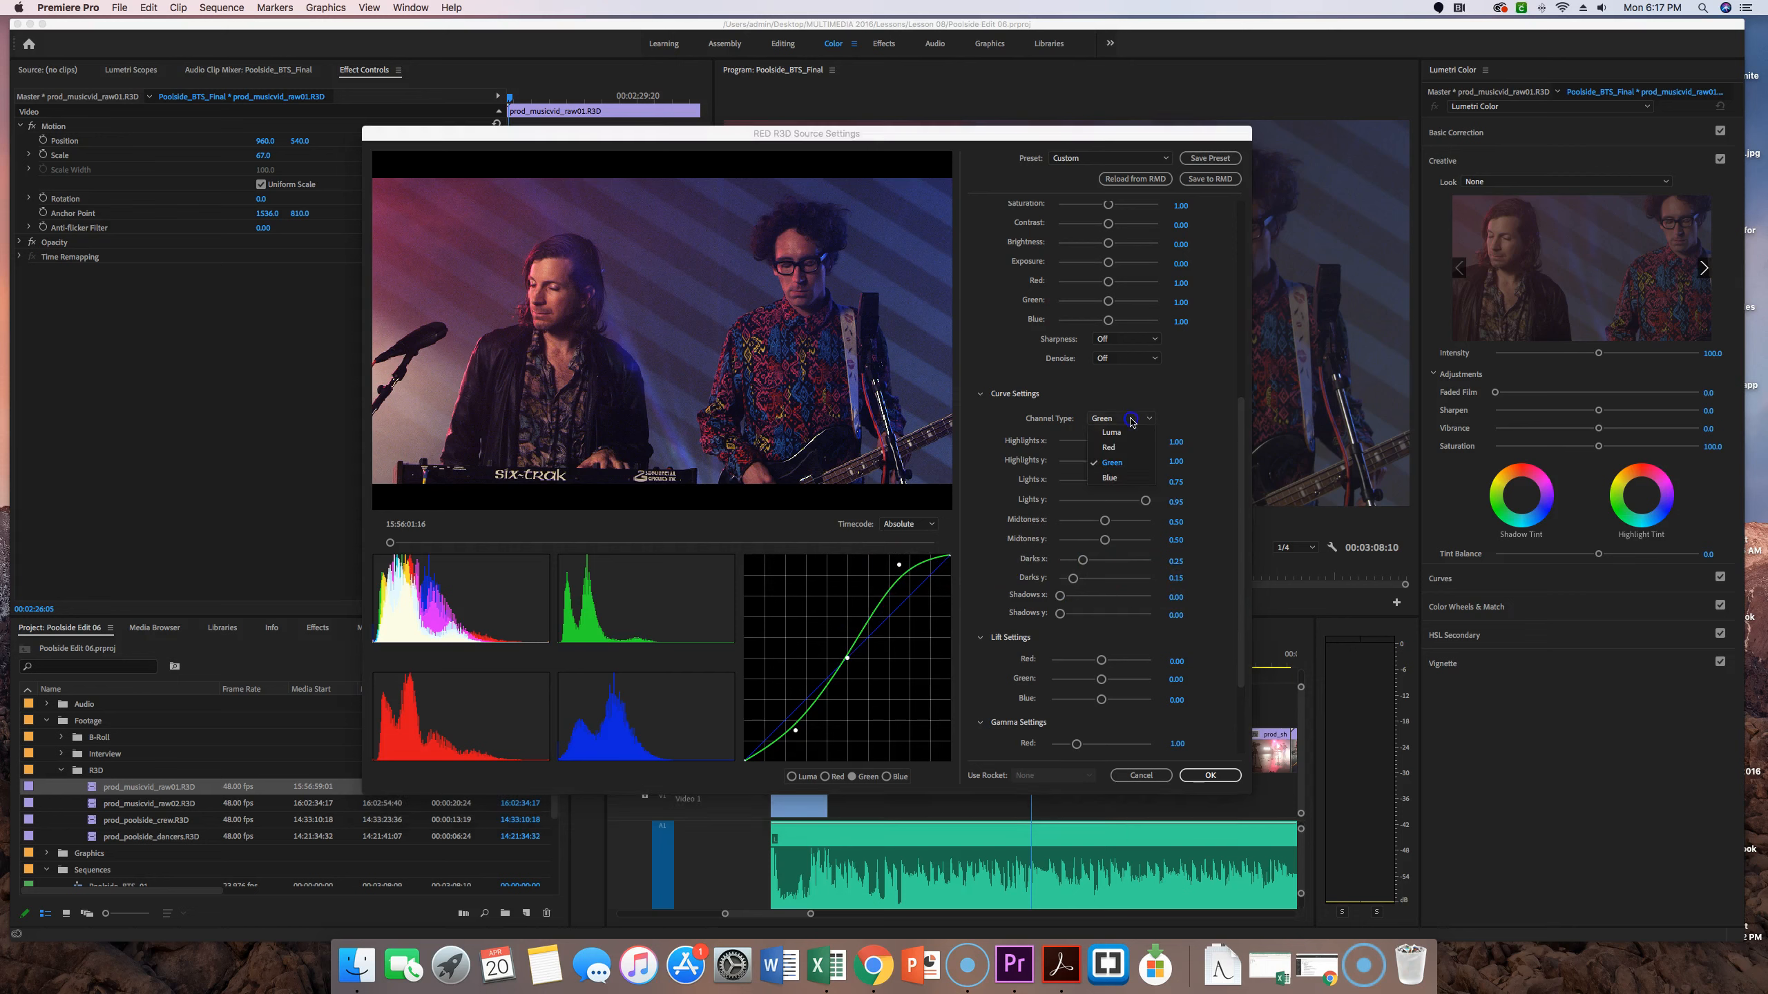
pyautogui.click(1129, 478)
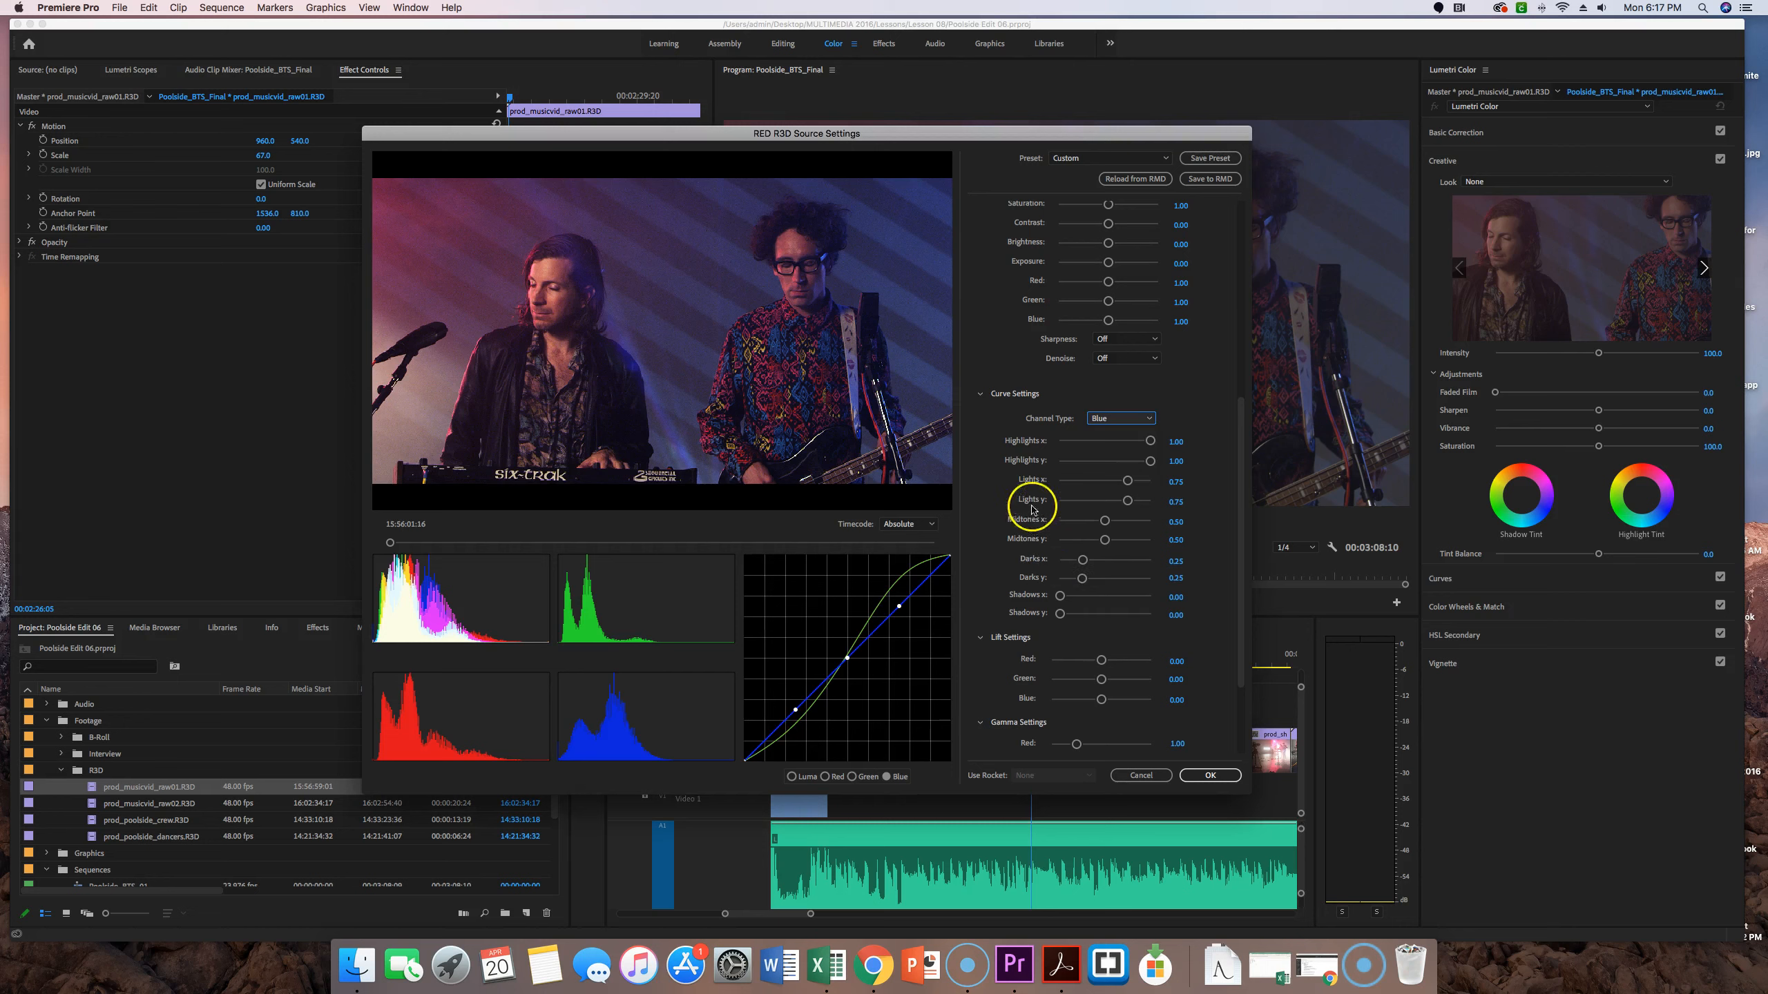
pyautogui.click(1183, 502)
pyautogui.write('.95')
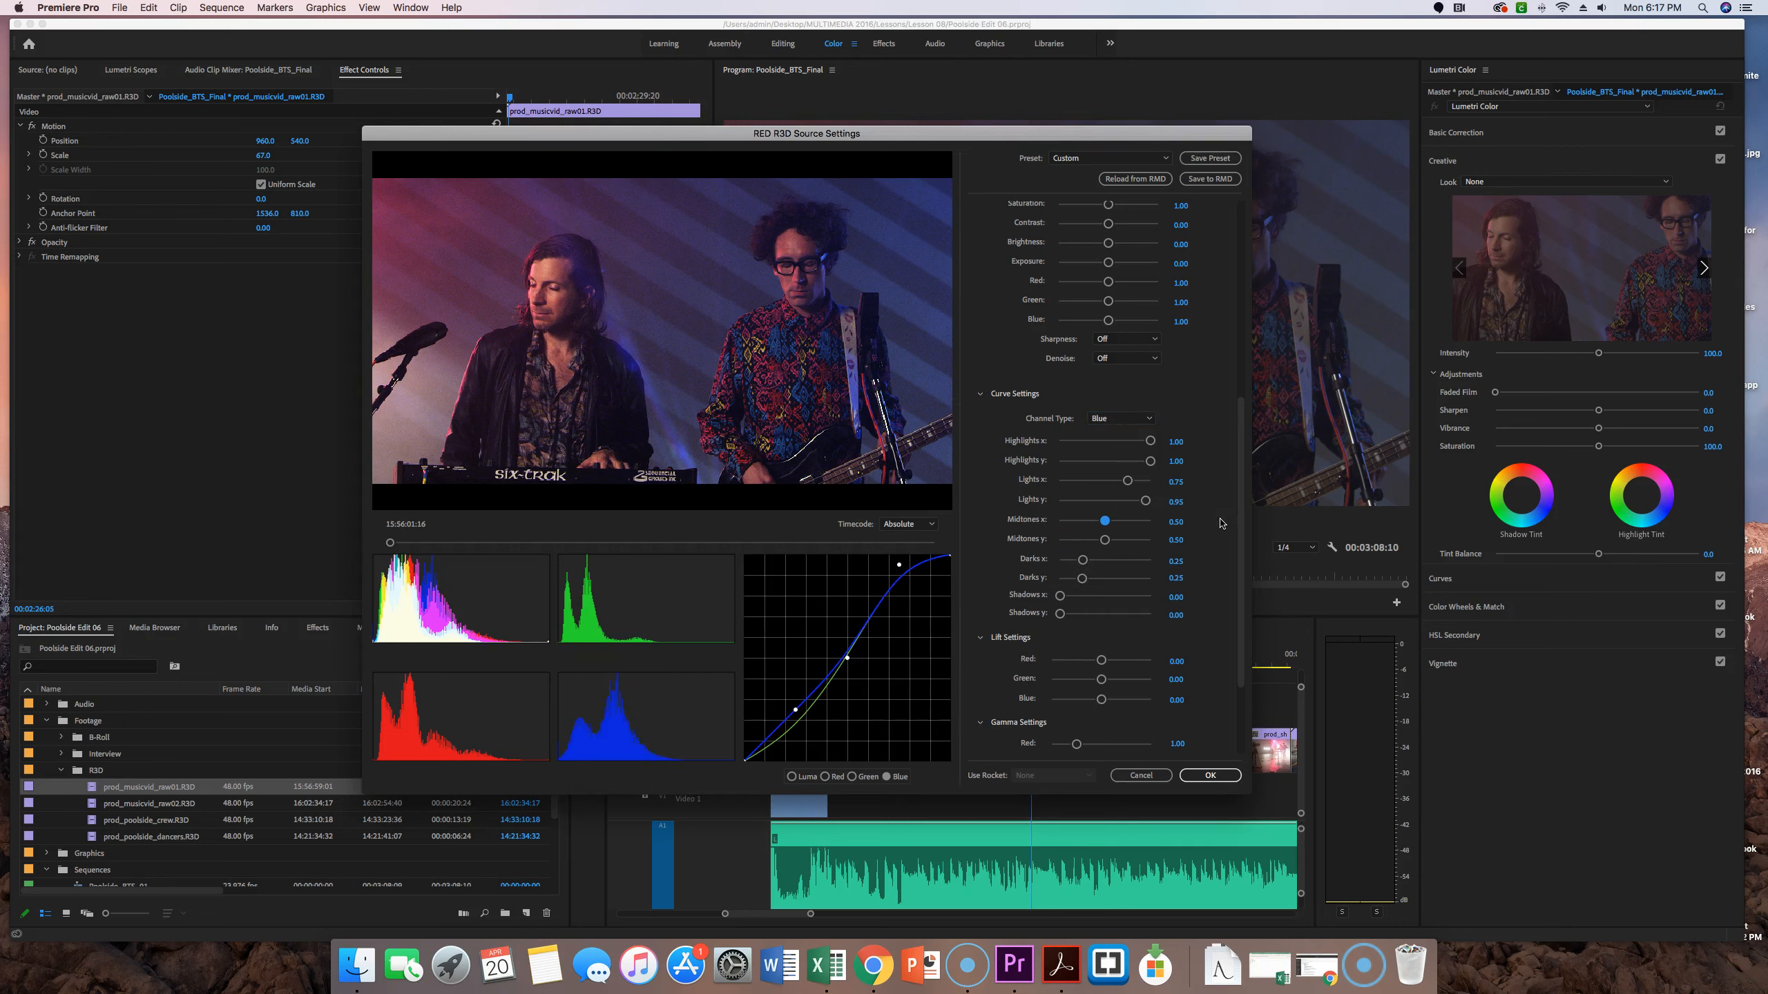
pyautogui.click(1182, 578)
pyautogui.write('.15')
pyautogui.press('Tab')
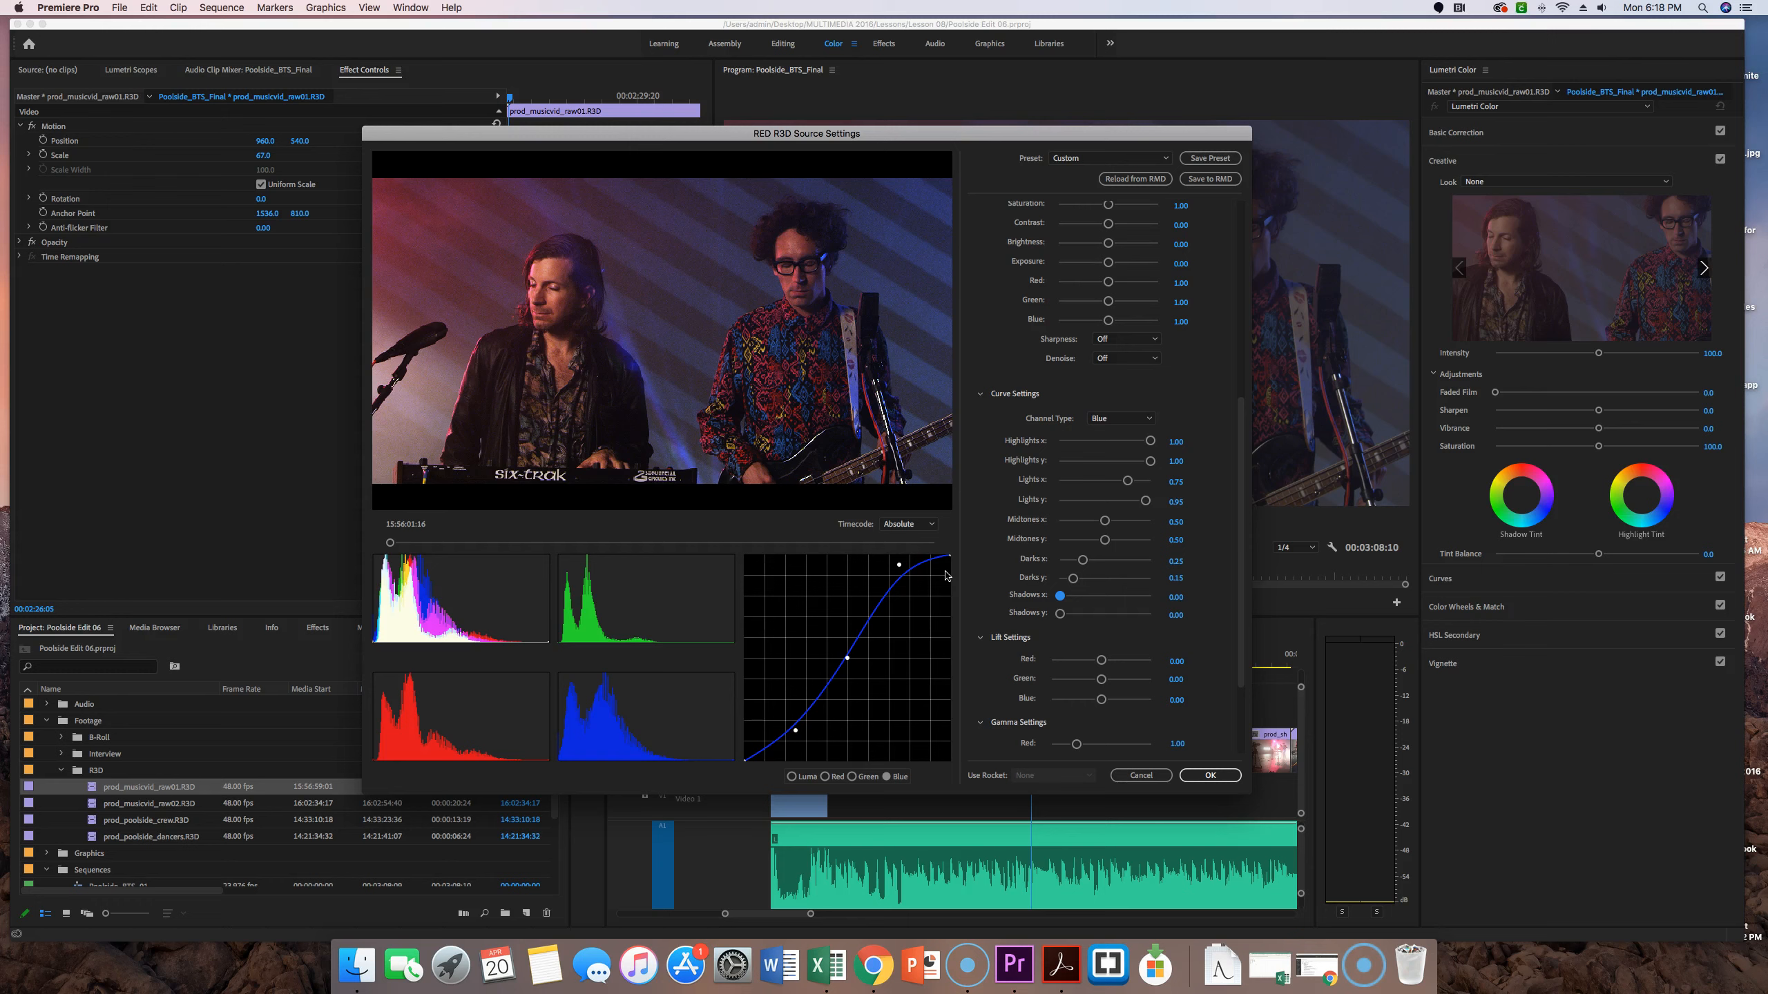
# Save the adjusted RED source settings as preset Poolside01, overwriting the existing preset file, and apply the settings to the clip.
pyautogui.click(1212, 160)
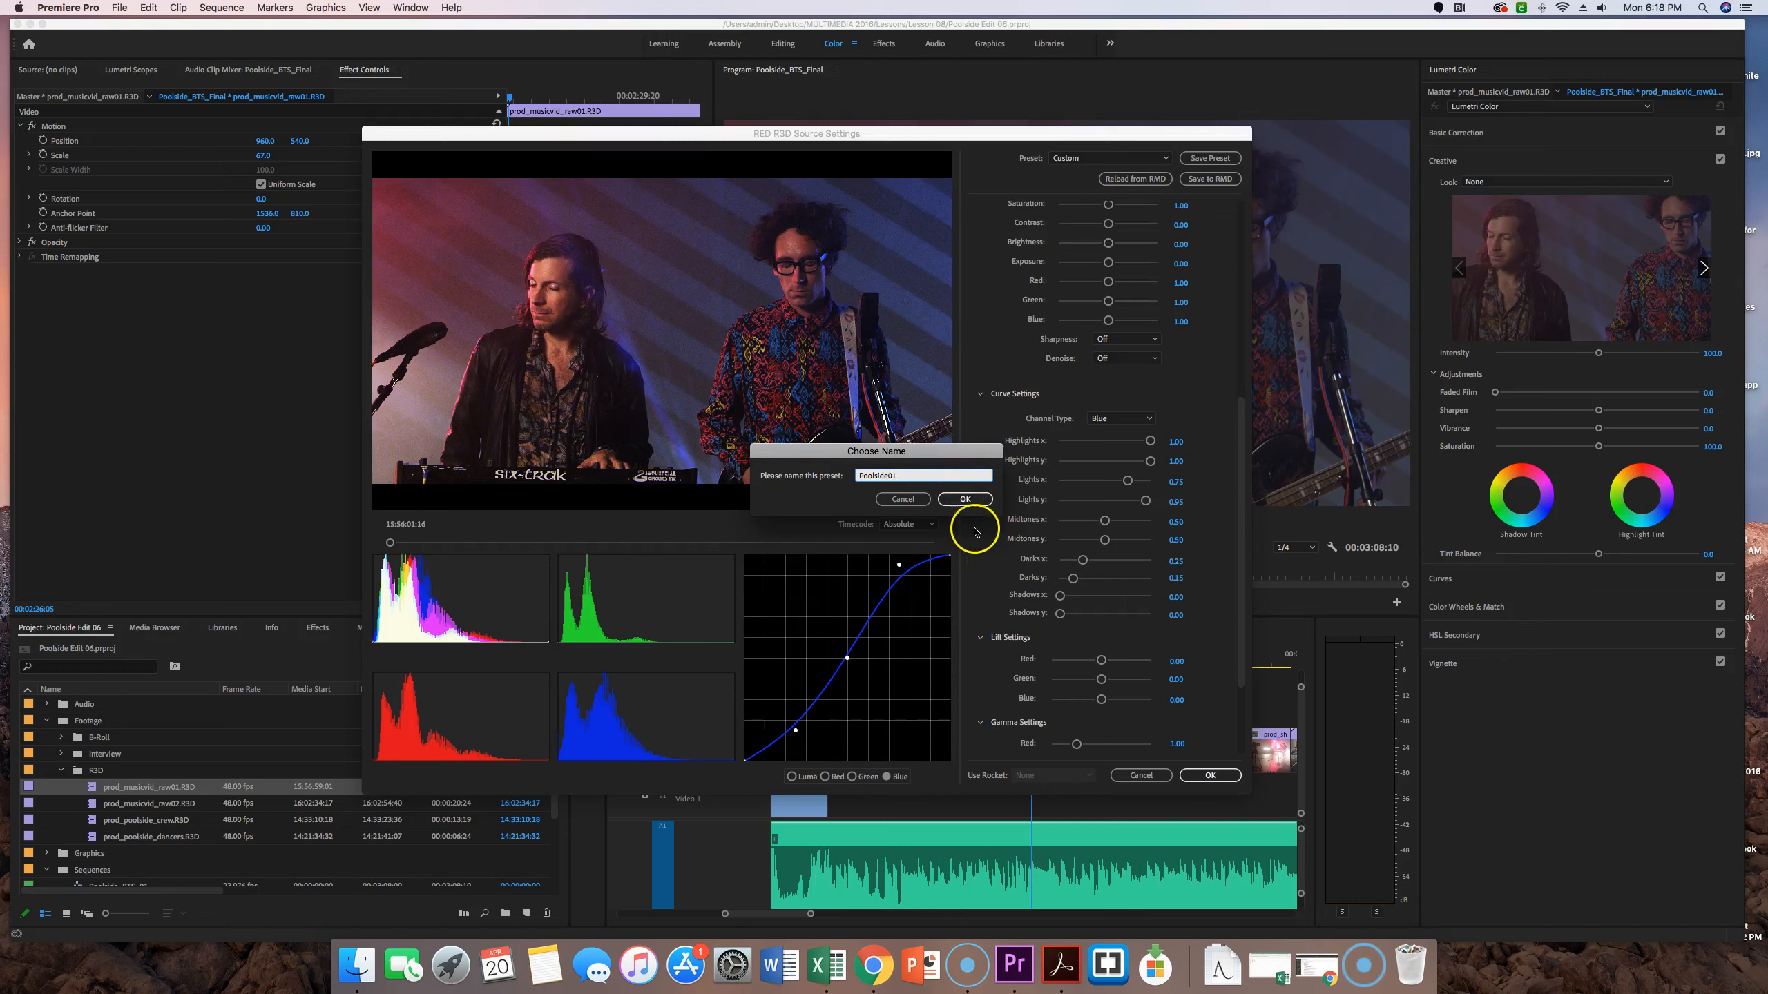
pyautogui.click(967, 499)
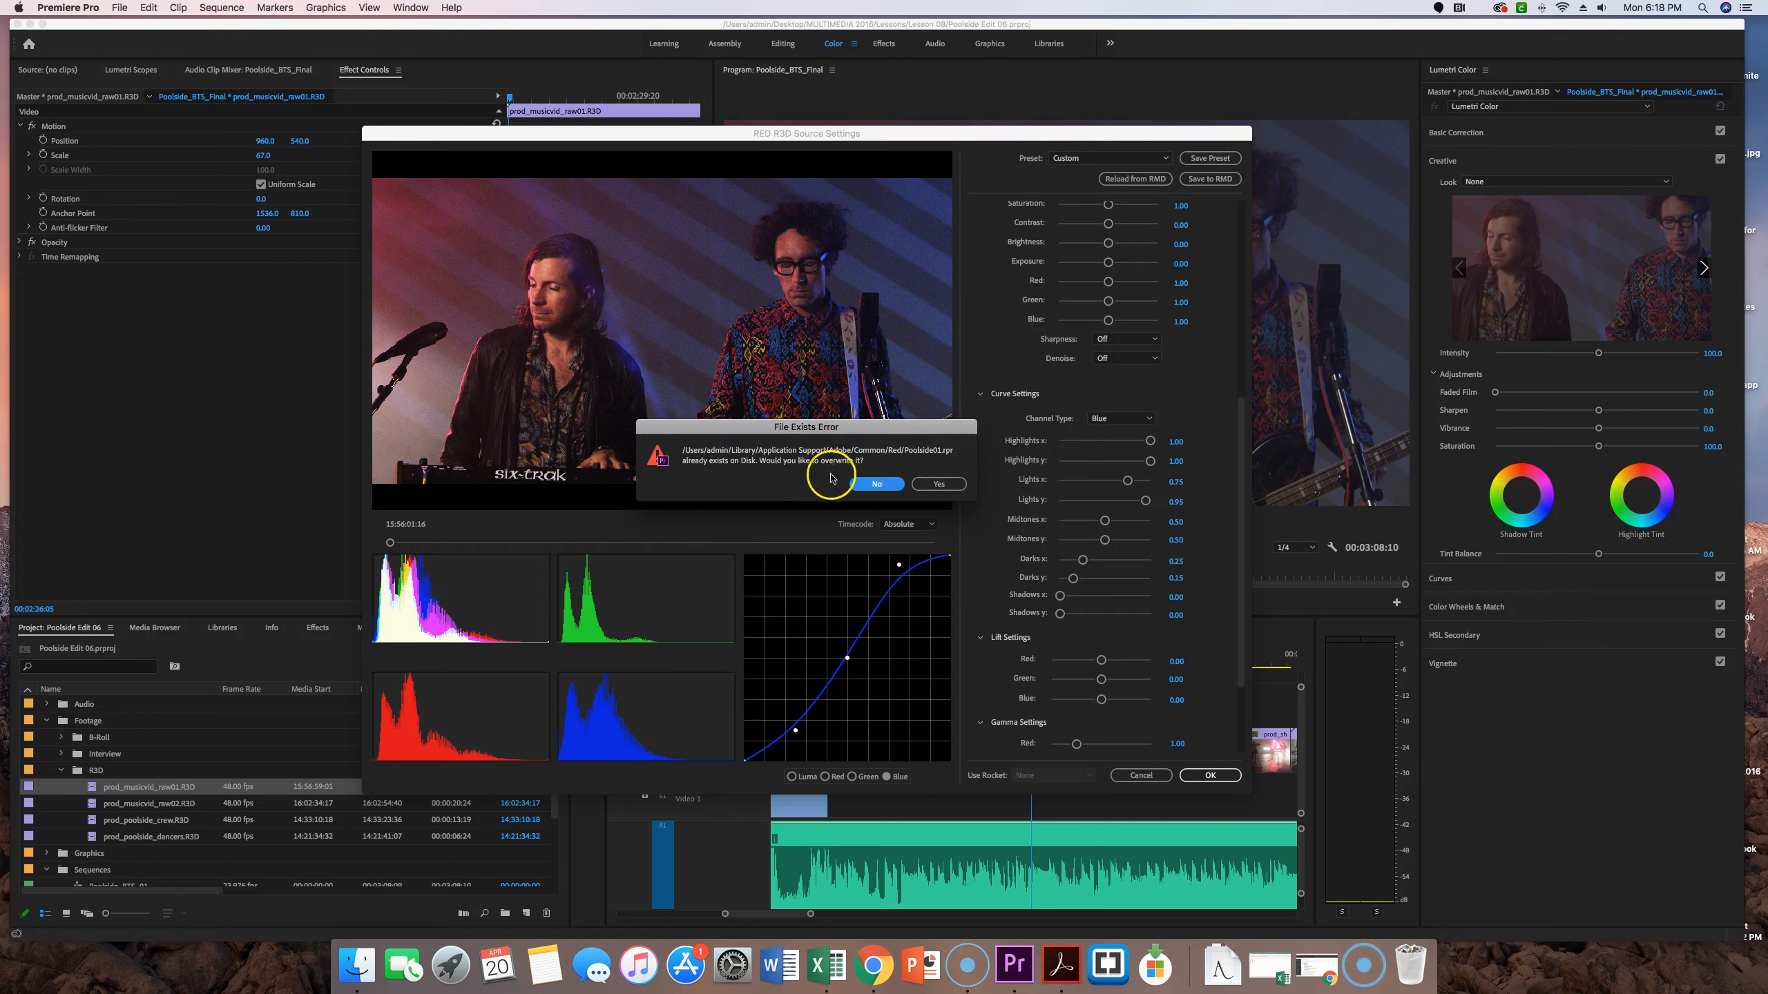
pyautogui.click(953, 487)
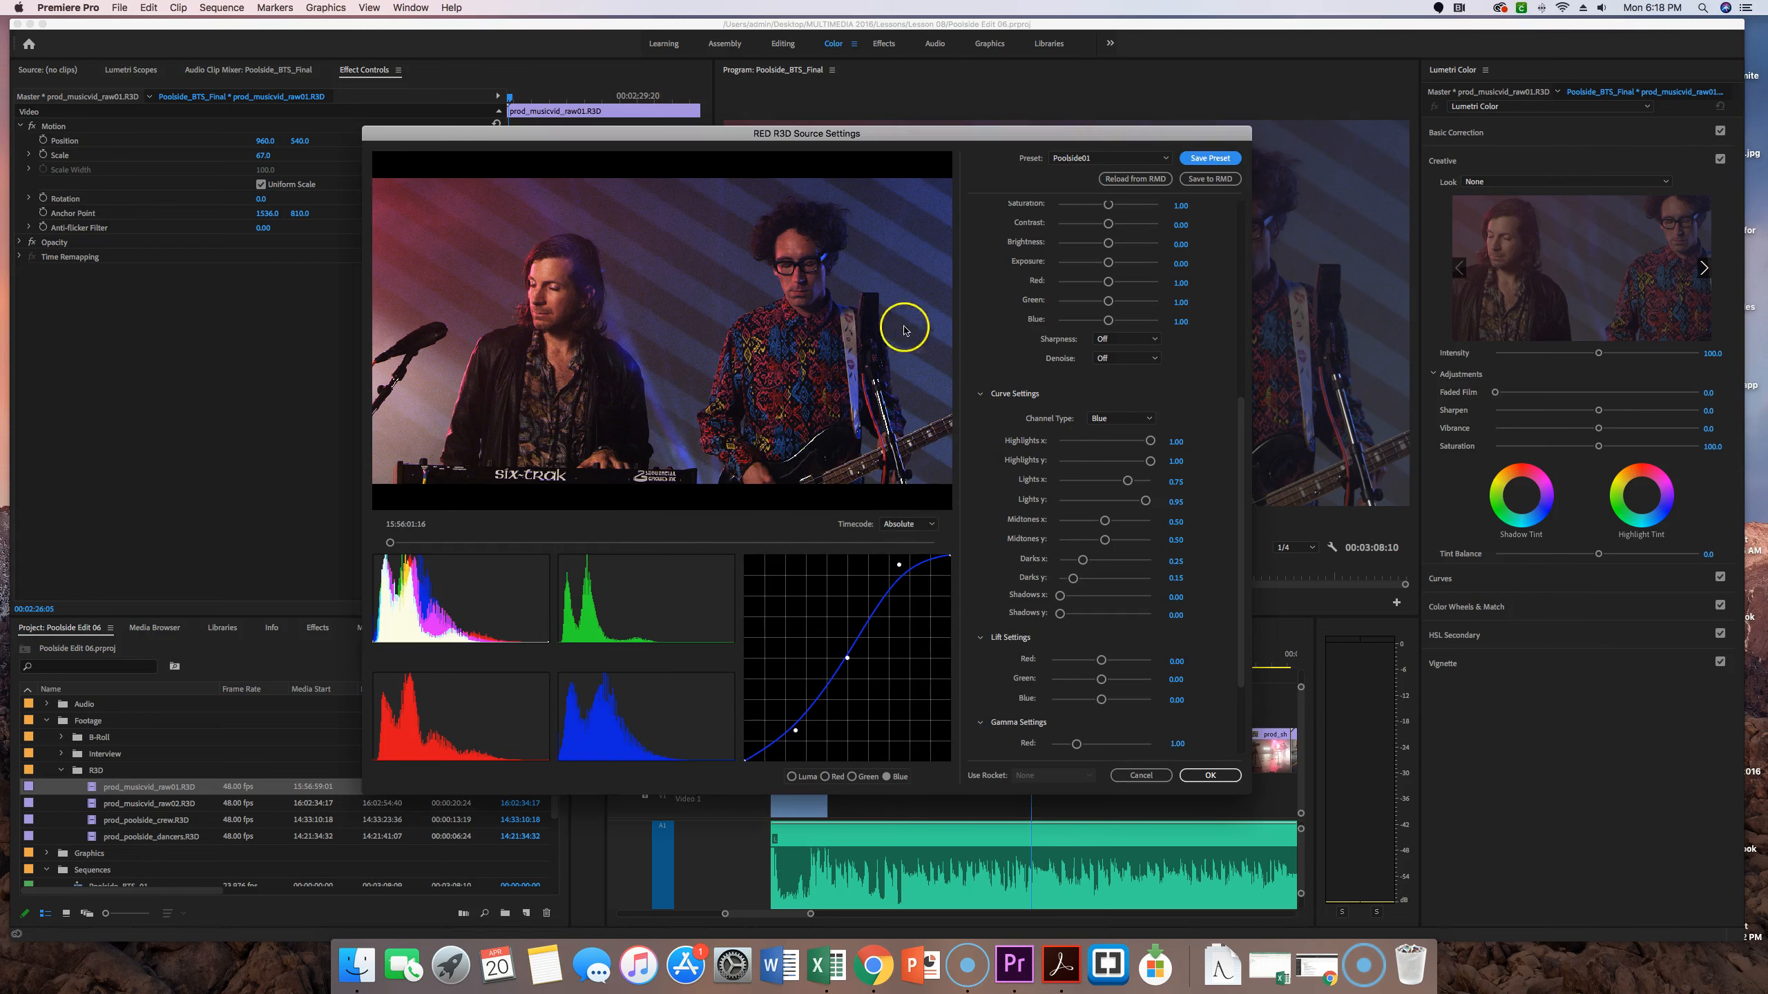
pyautogui.click(1215, 775)
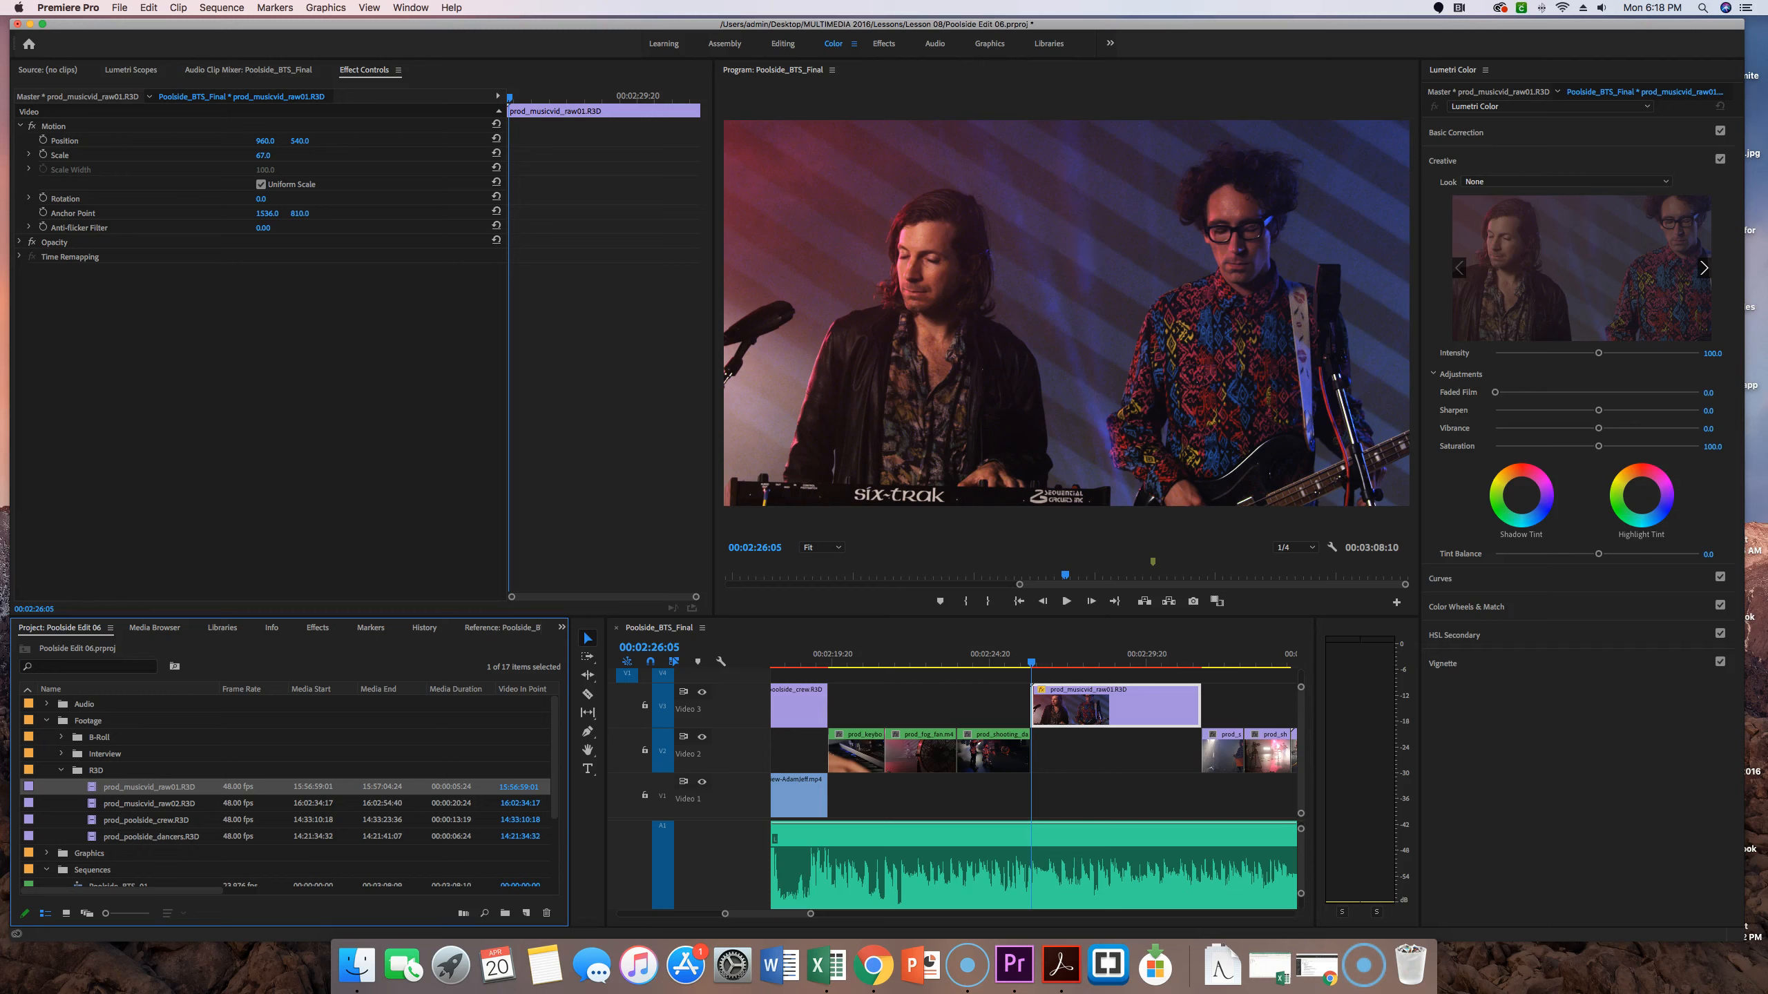
pyautogui.click(32, 941)
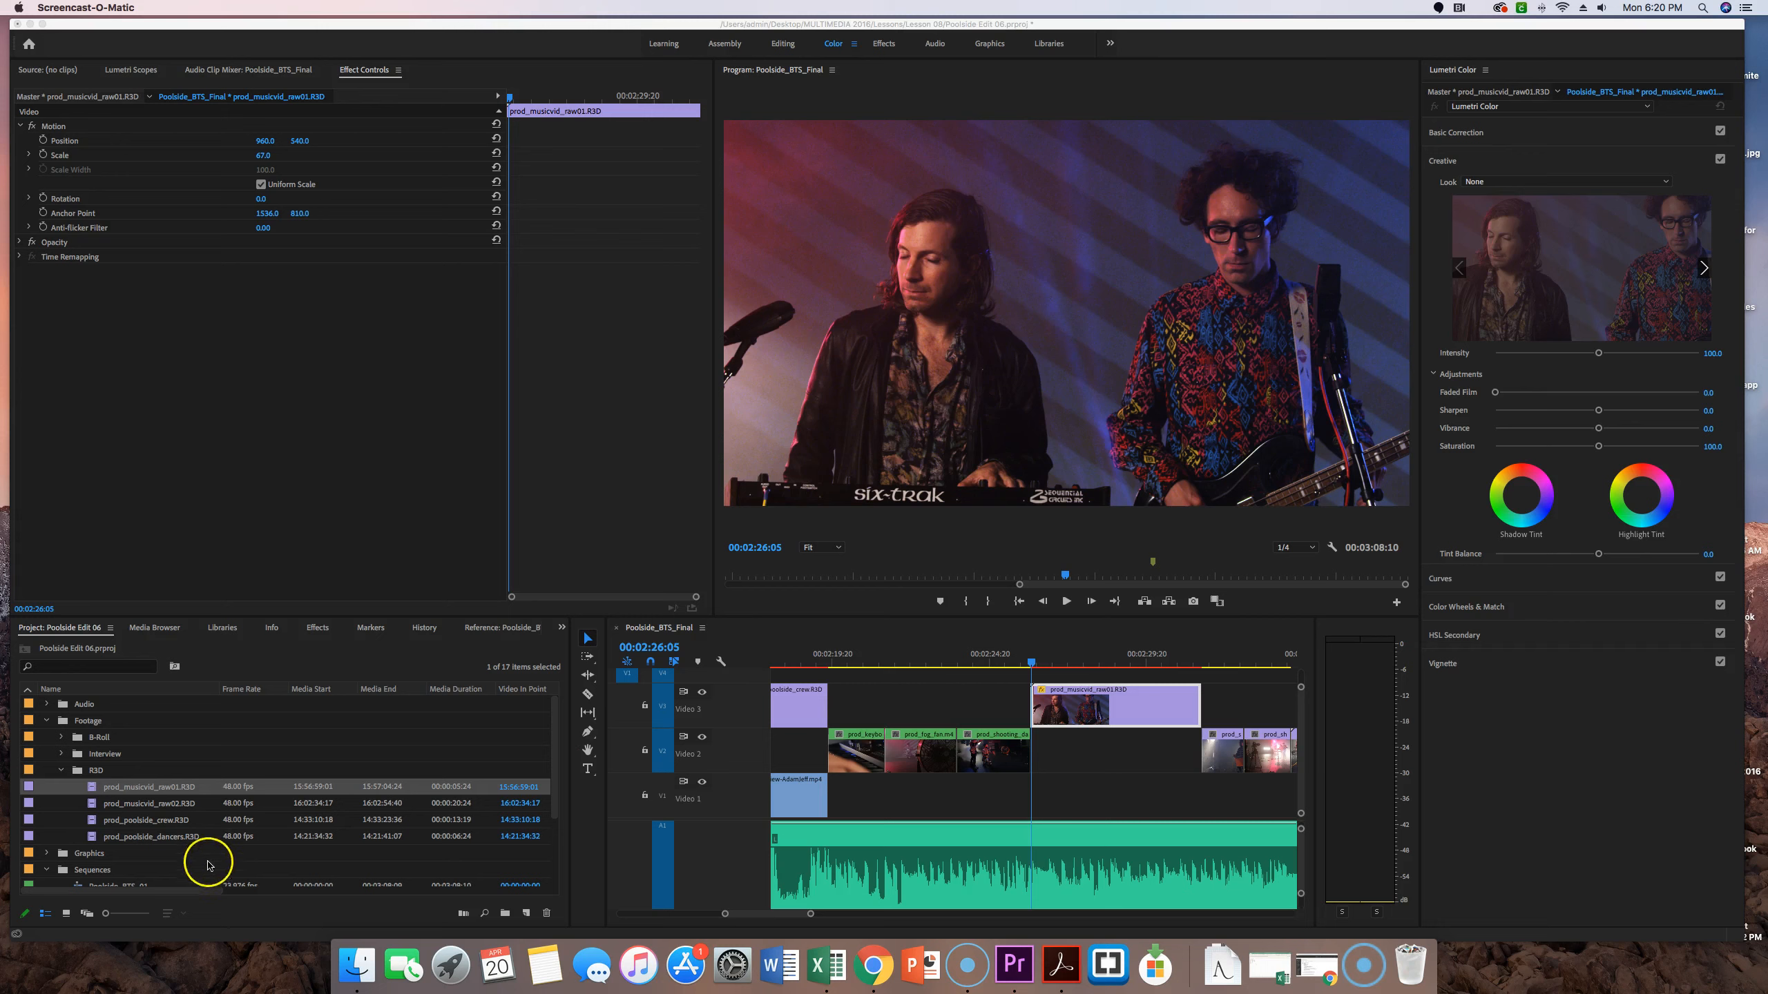
# Apply the Poolside01 source settings preset to prod_musicvid_raw02.R3D, prod_poolside_crew.R3D and prod_poolside_dancers.R3D together.
pyautogui.click(156, 825)
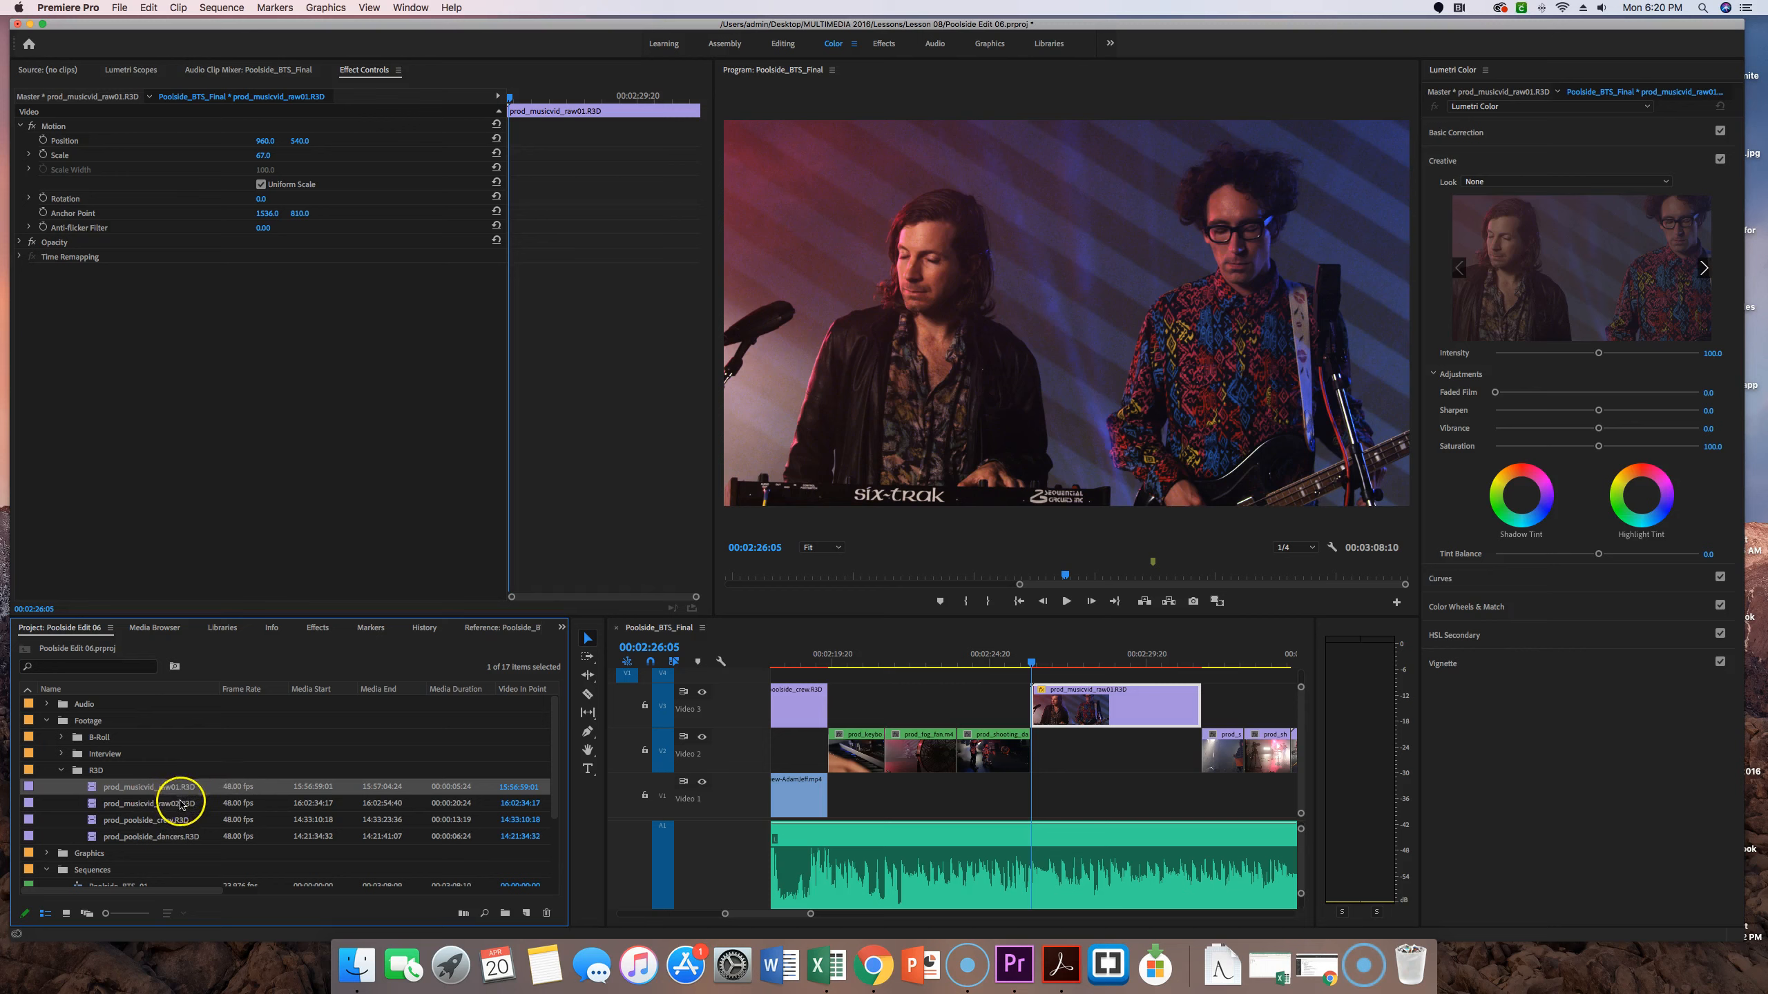
pyautogui.click(68, 806)
pyautogui.moveTo(75, 801); pyautogui.dragTo(198, 834)
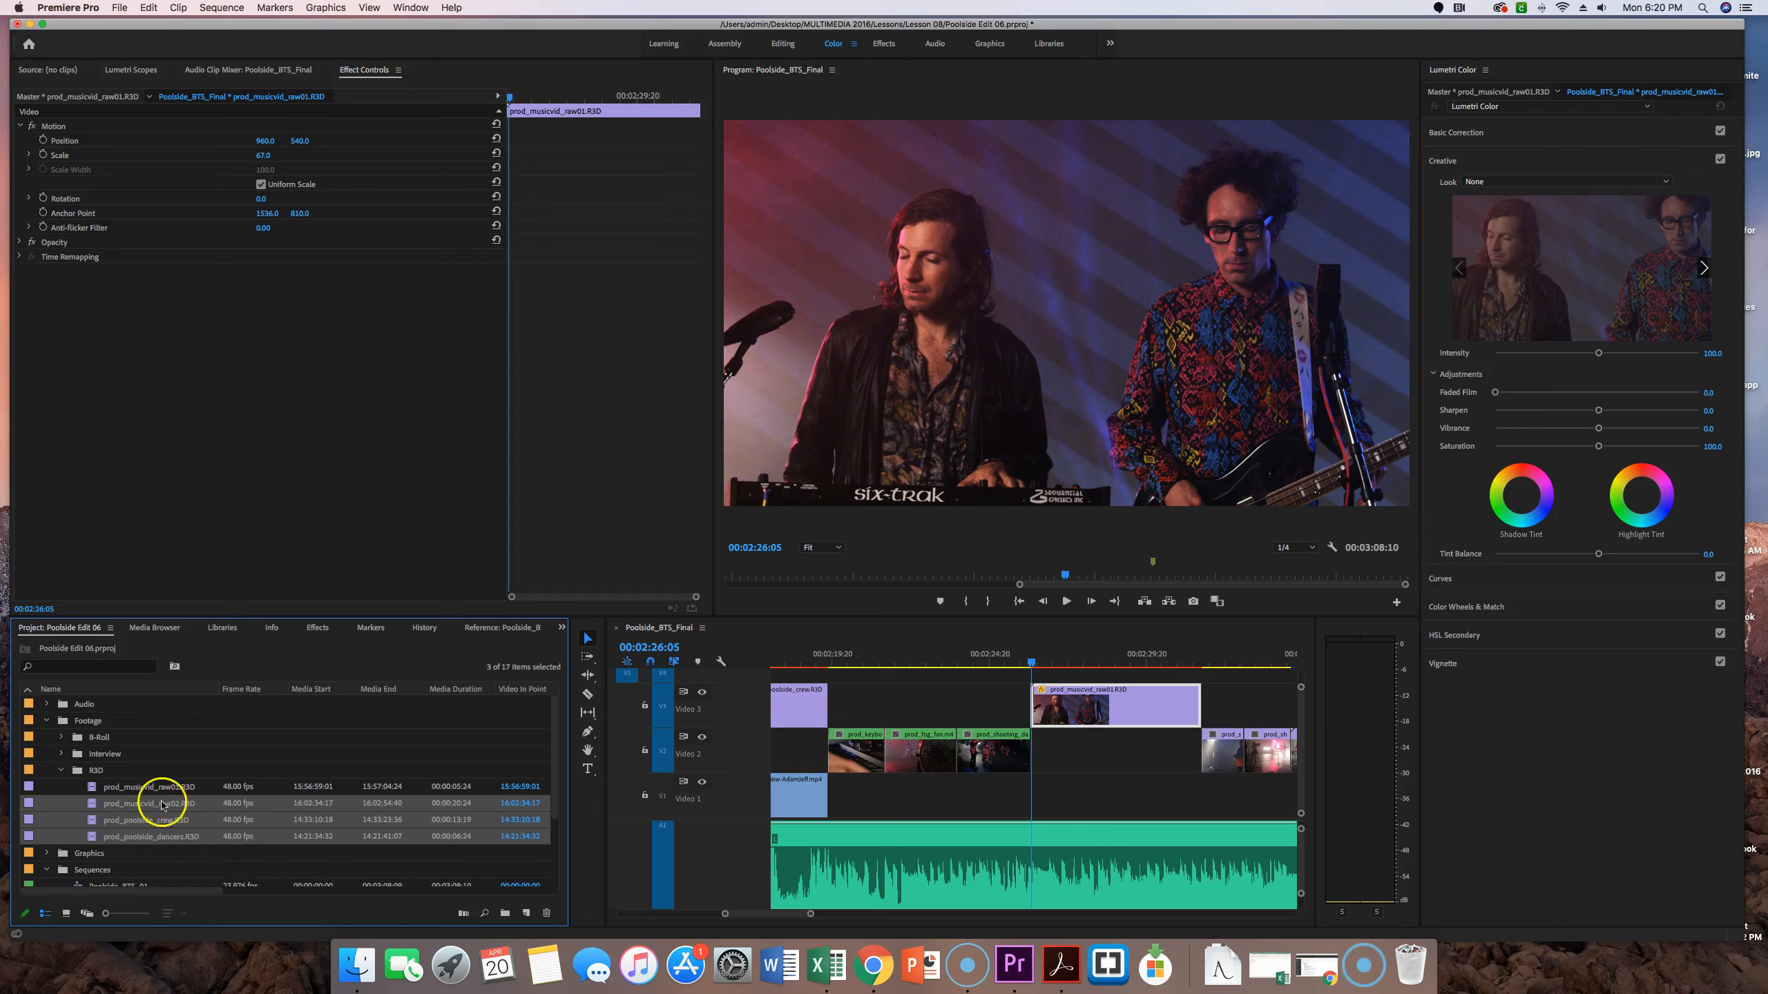
pyautogui.rightClick(176, 824)
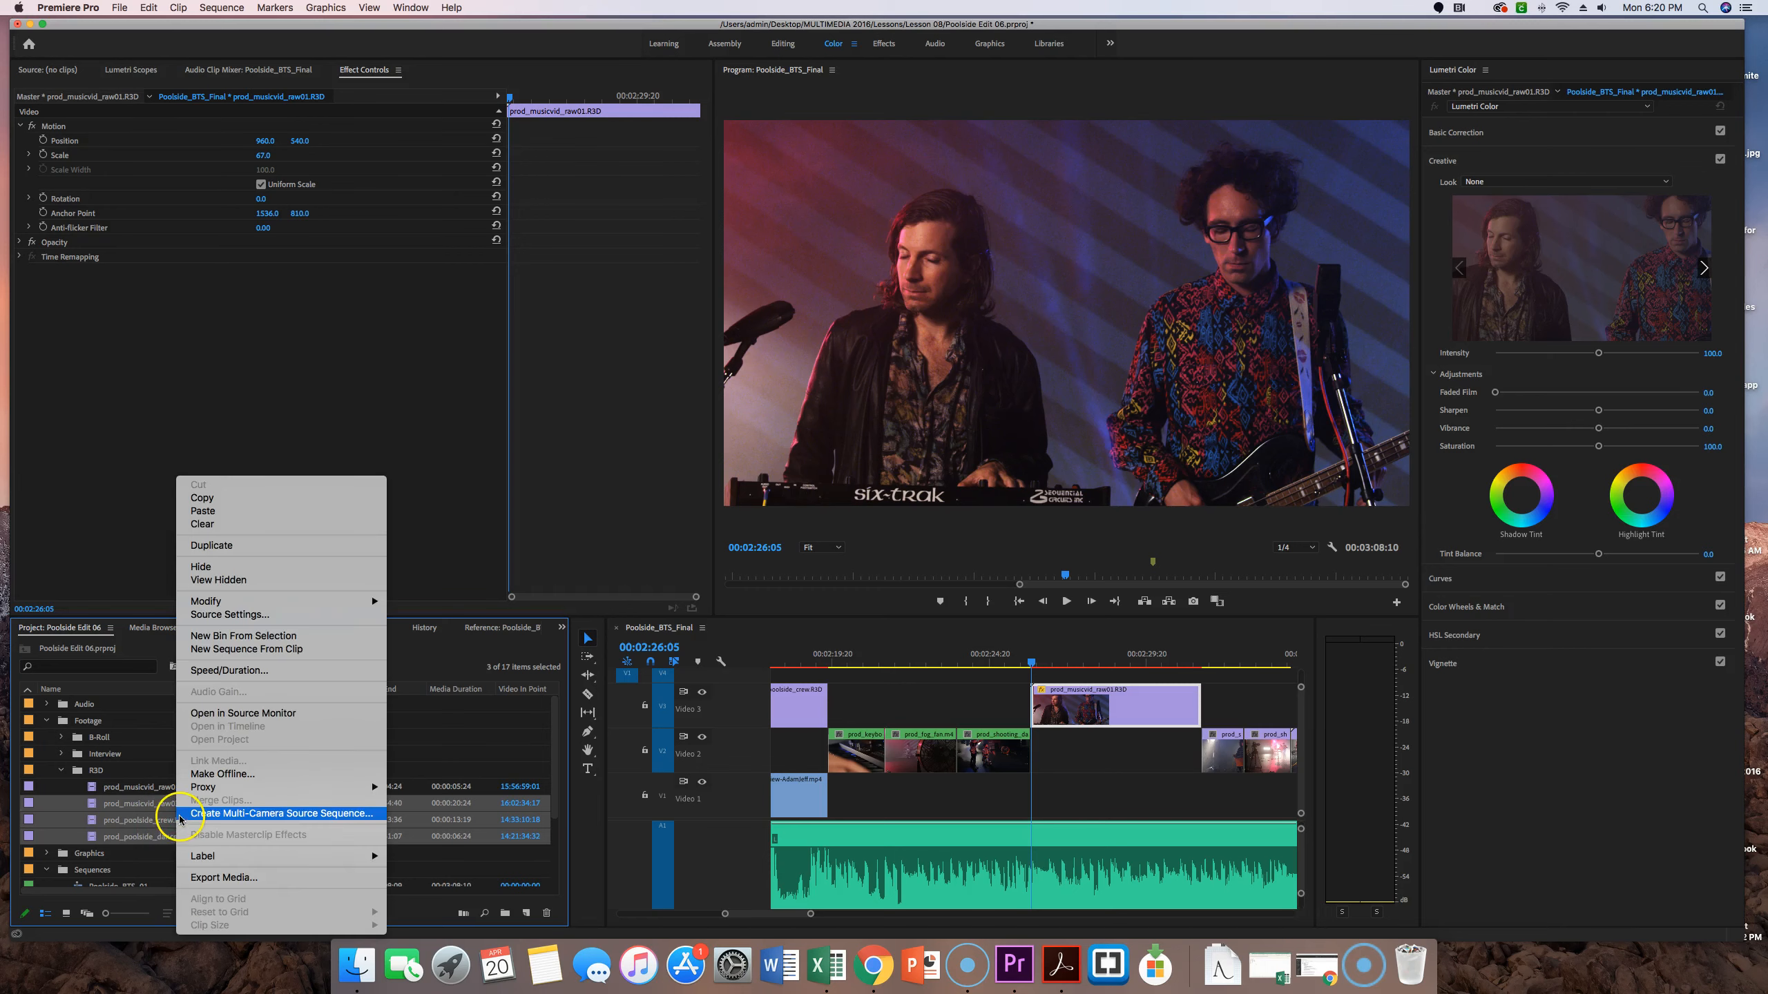
pyautogui.click(273, 615)
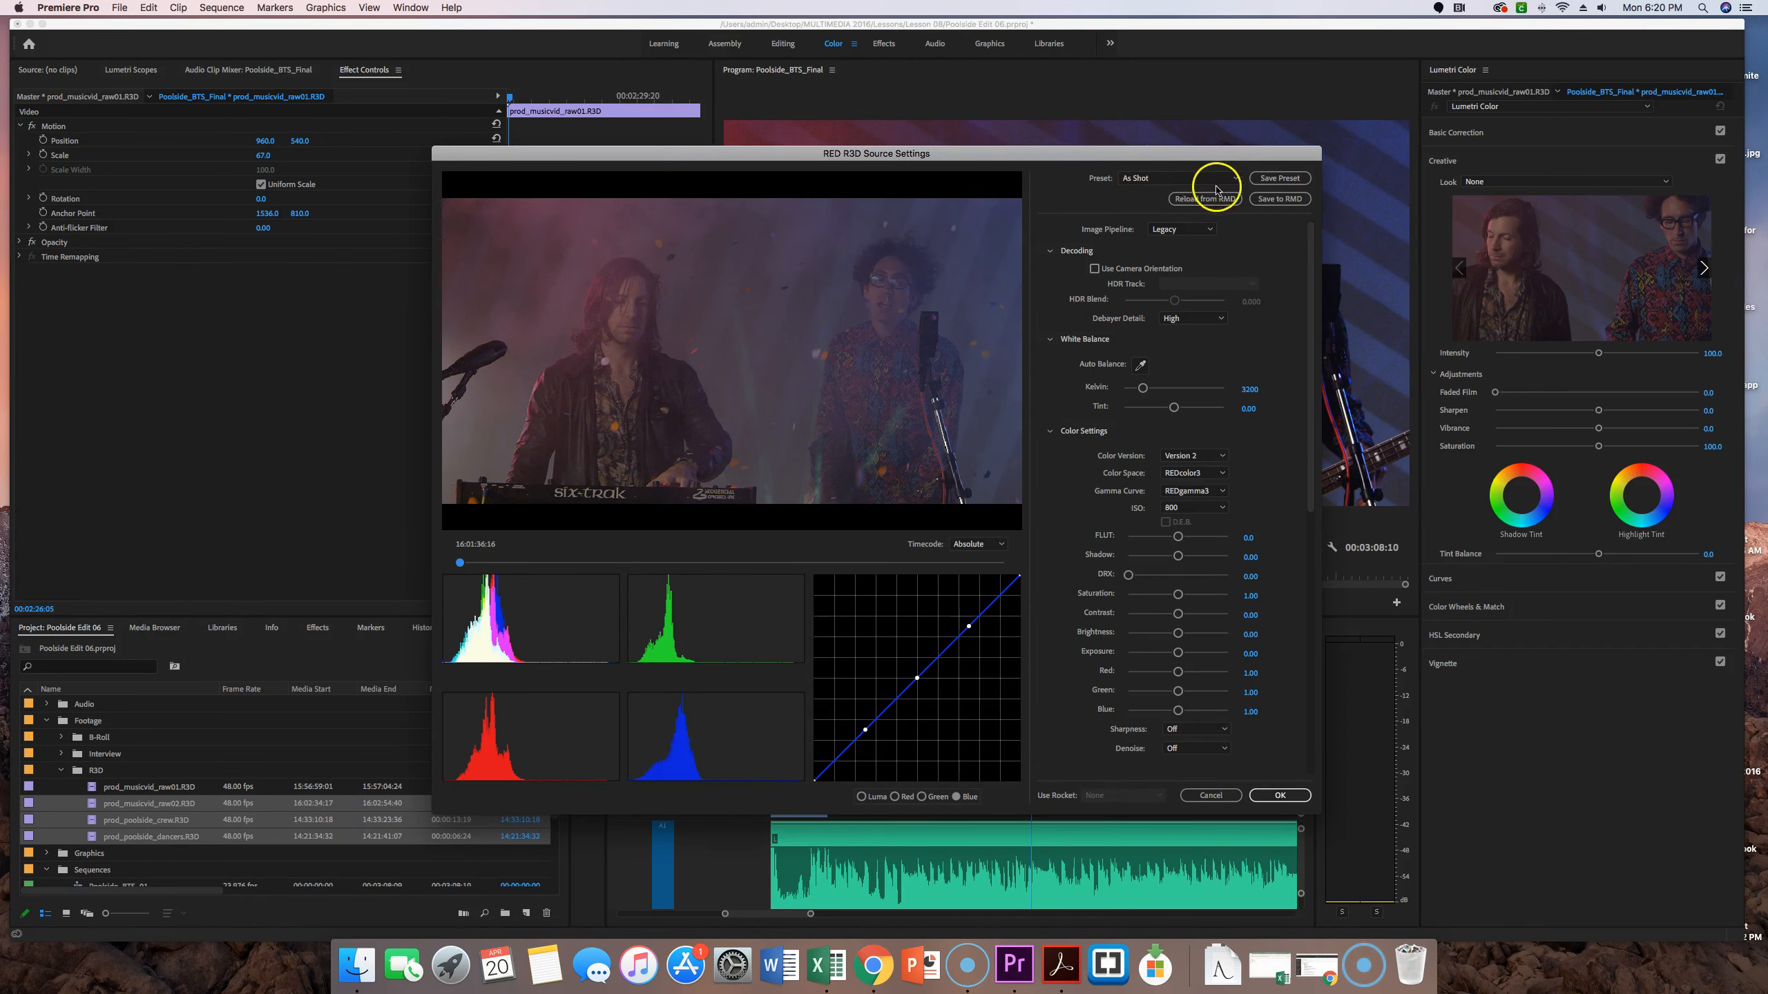
pyautogui.click(1236, 179)
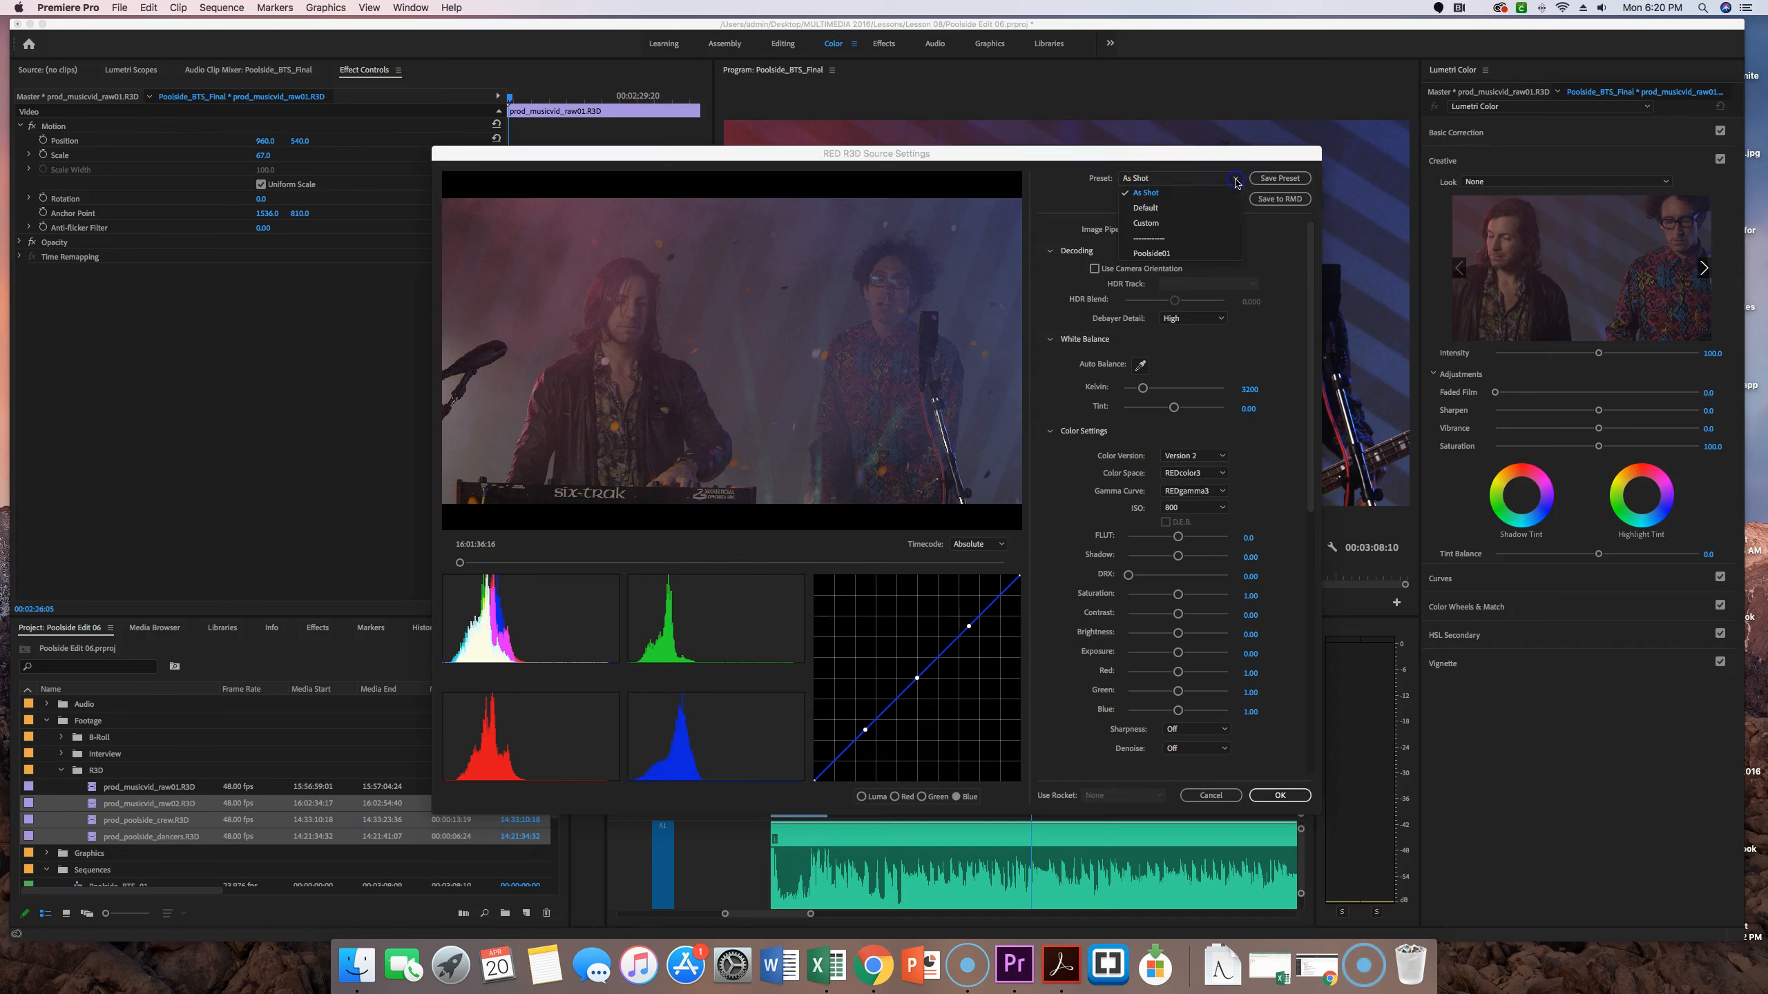
pyautogui.click(1148, 253)
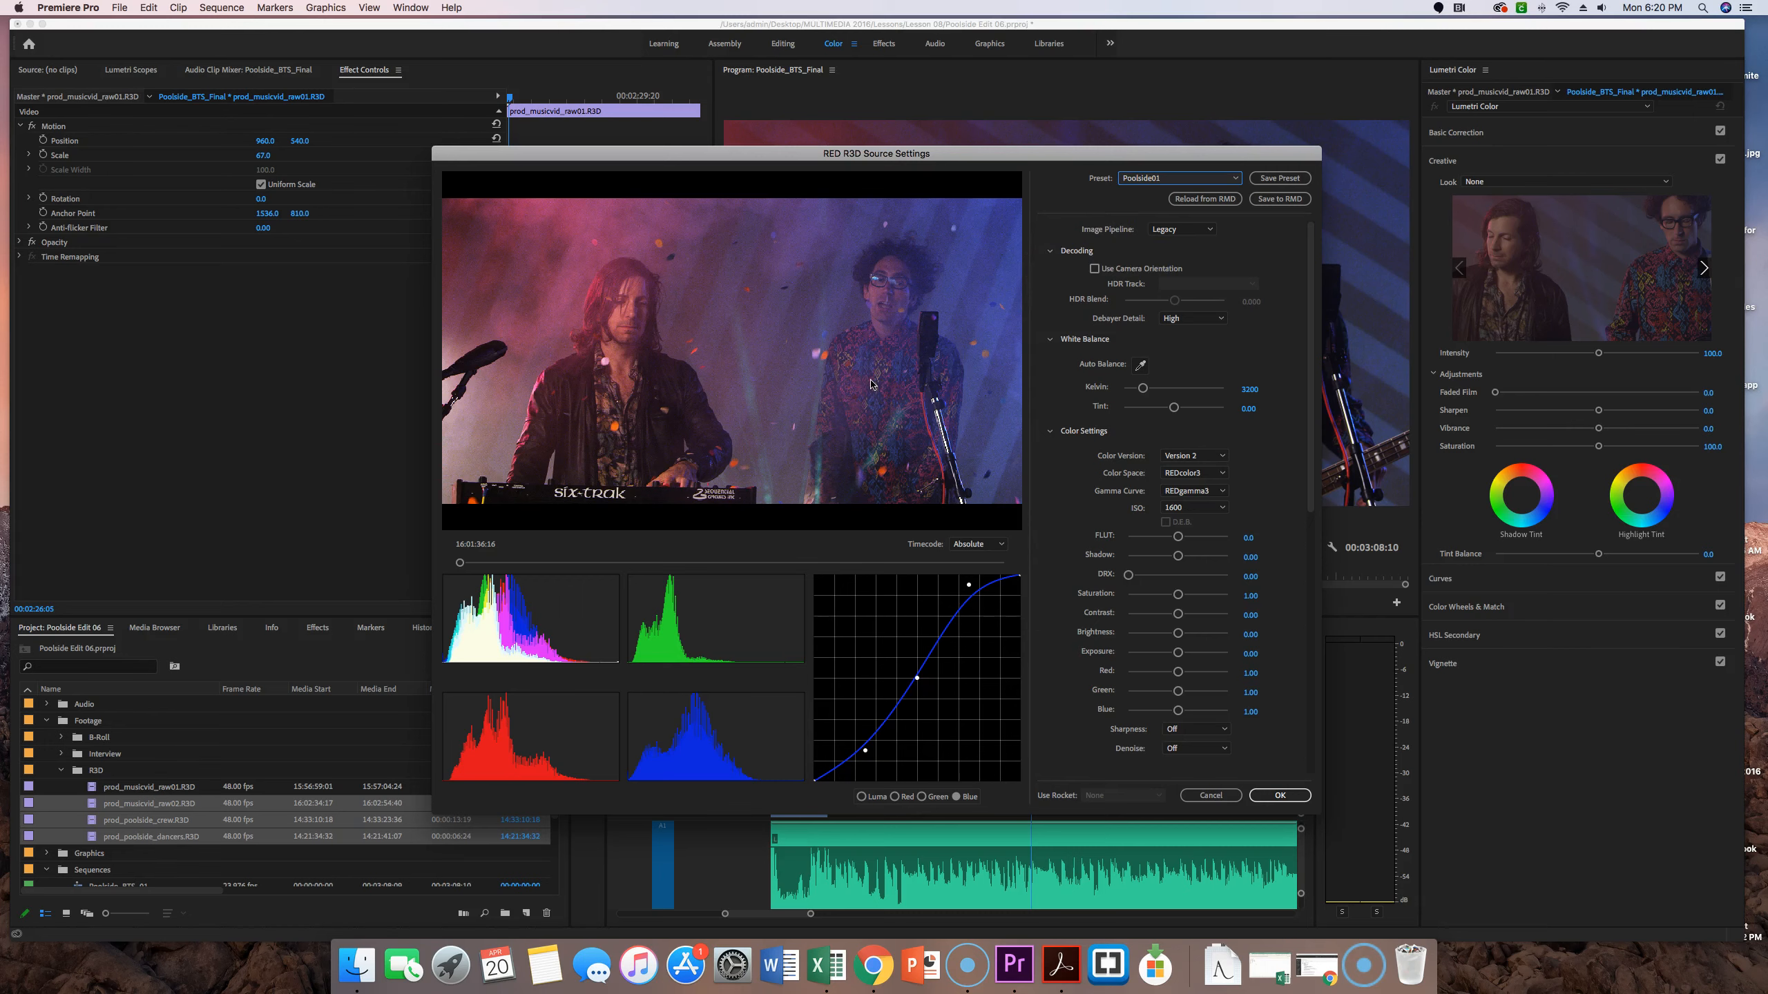
pyautogui.click(1266, 794)
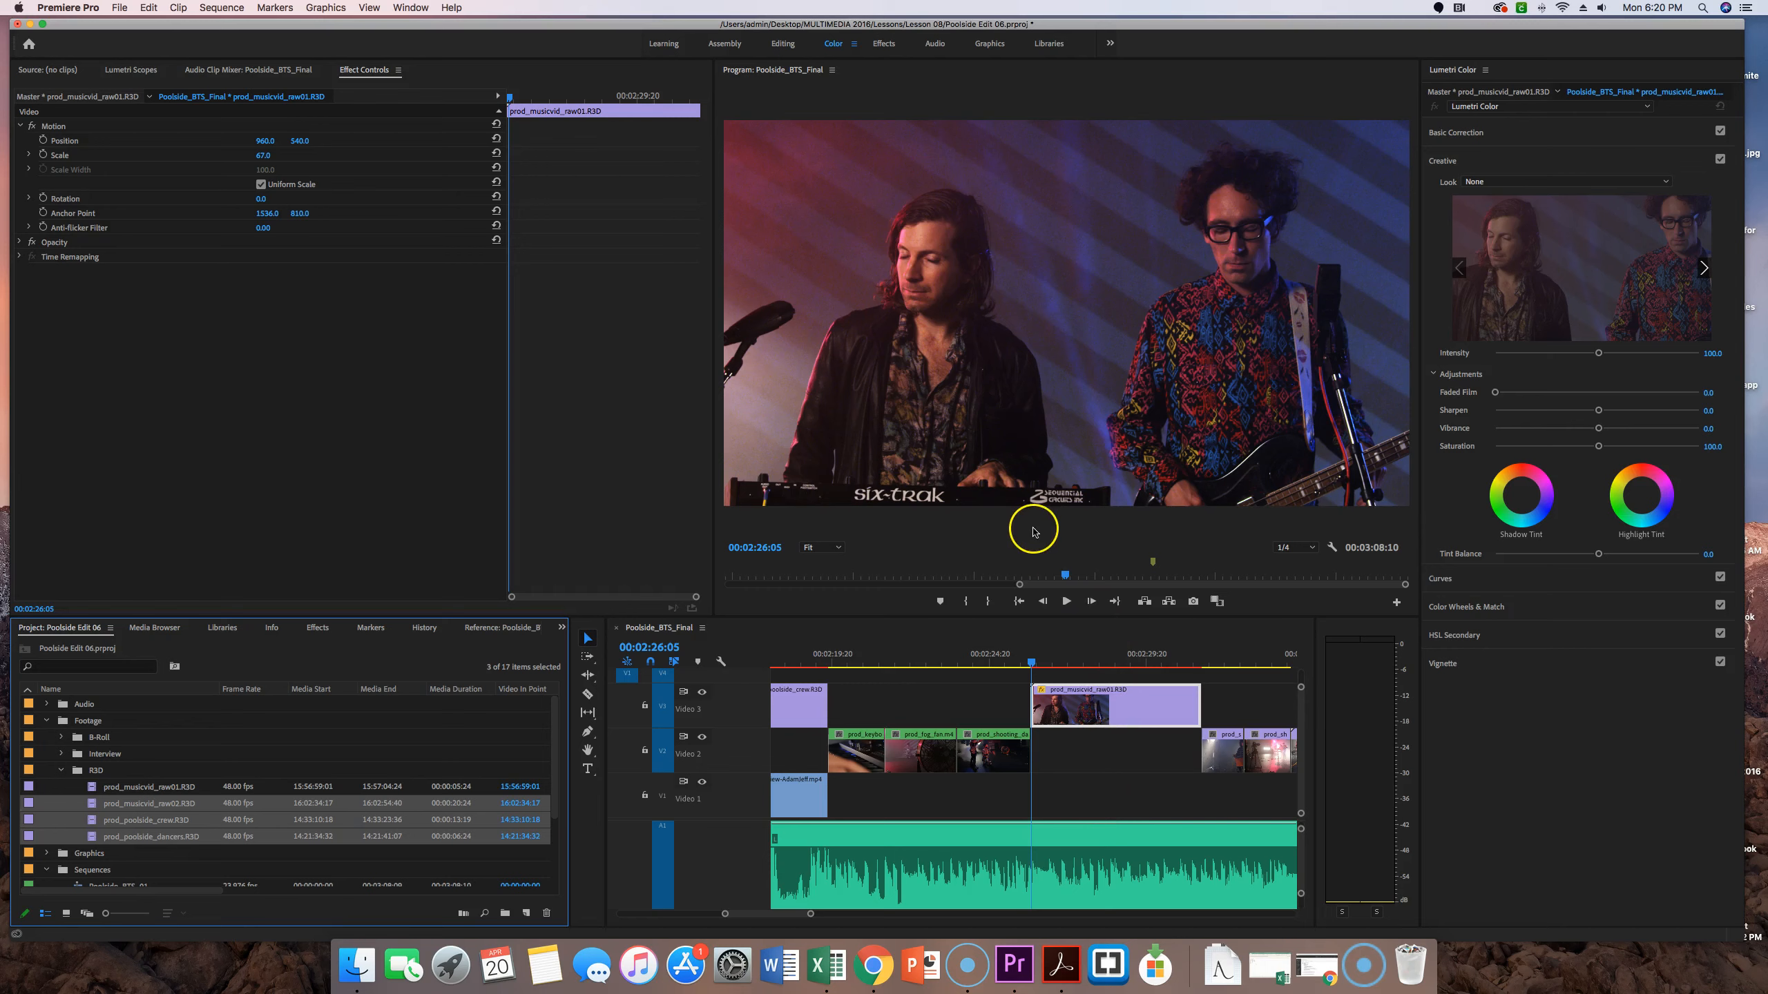
# Save the Poolside Edit 06 project.
pyautogui.click(120, 7)
pyautogui.click(134, 133)
pyautogui.click(580, 180)
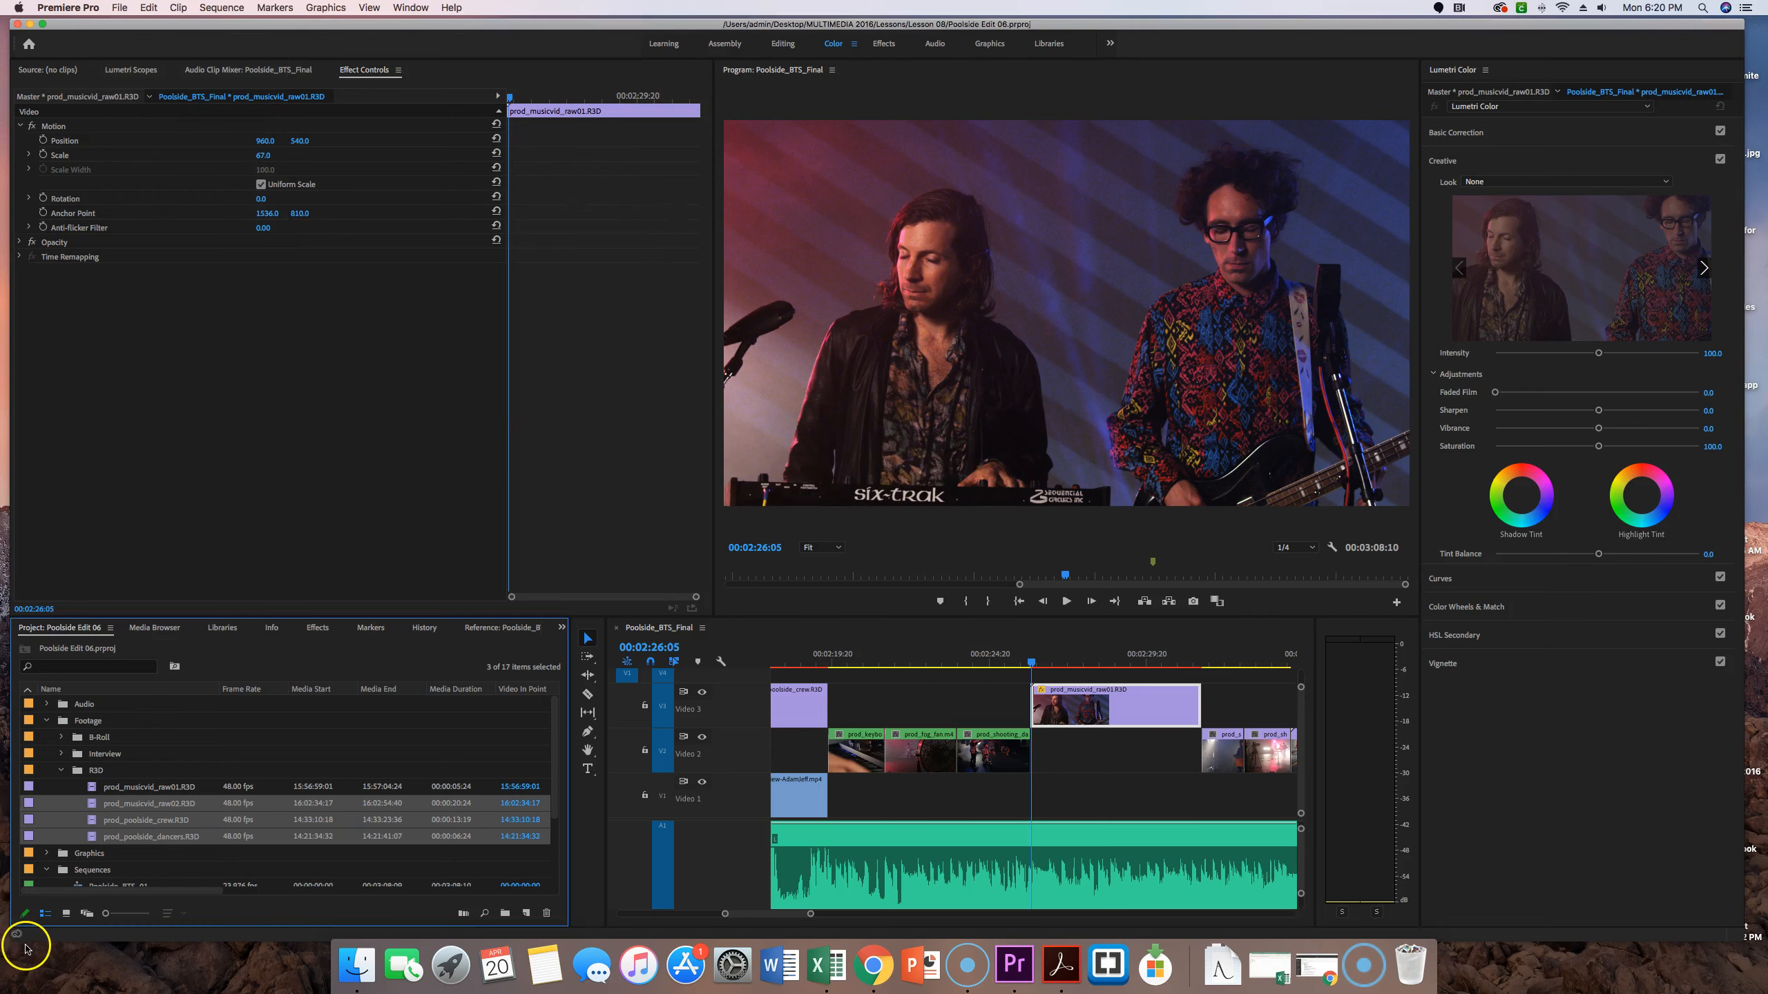